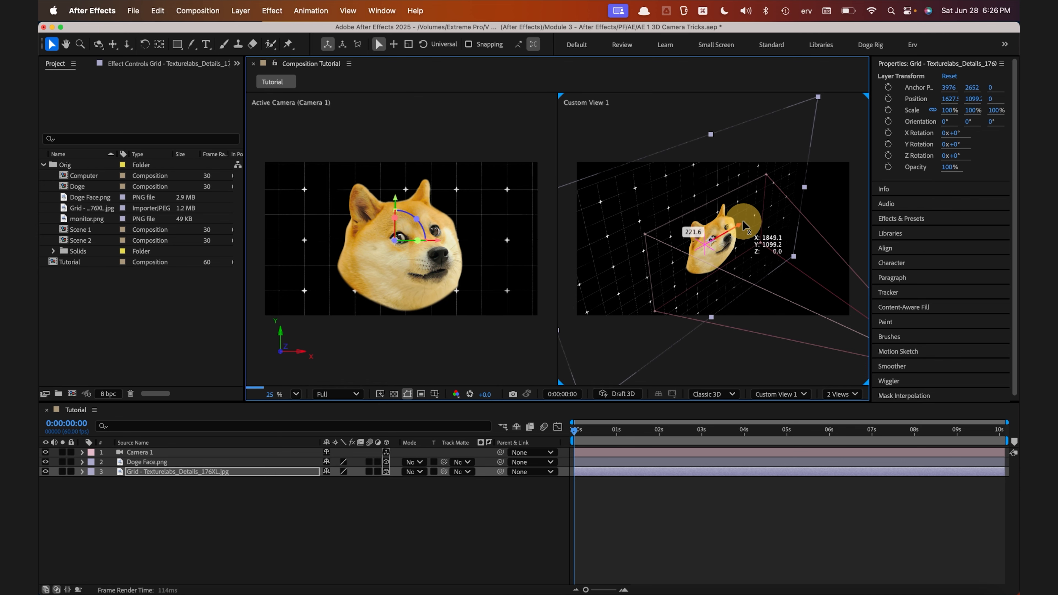
- Undo the last move of the grid layer and set the preview resolution to Half
key("super+z")
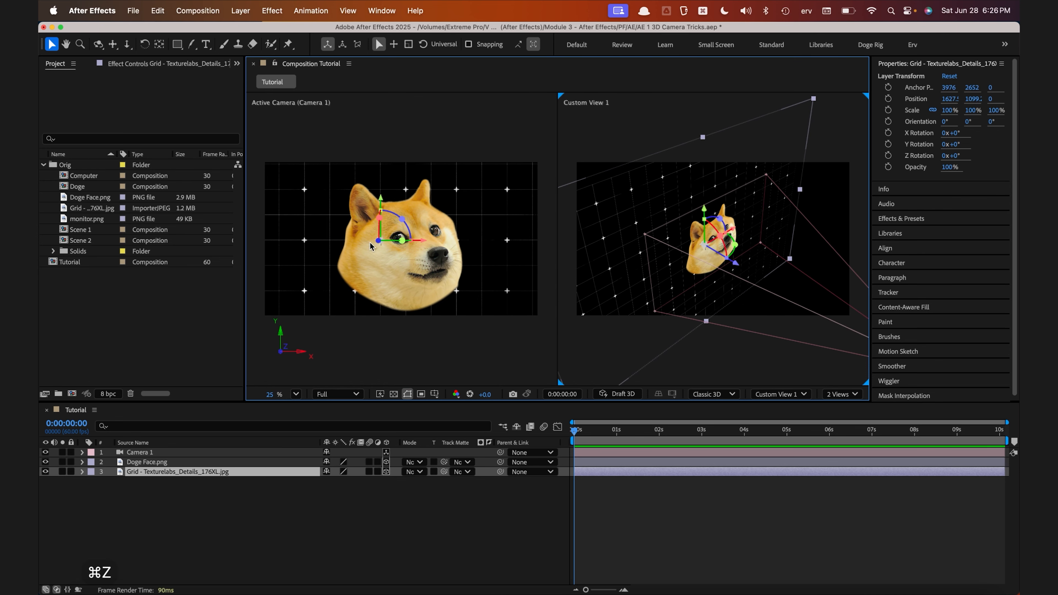
left_click_drag(515, 236, 419, 312)
left_click(336, 396)
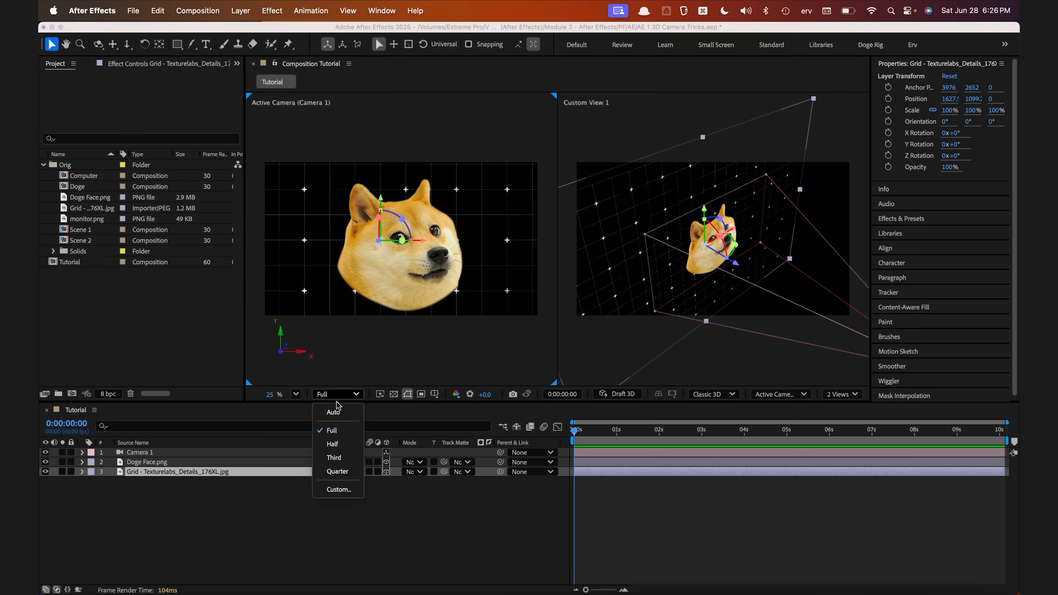
left_click(333, 444)
- Push the grid layer back along the Z axis to about 3370, behind the Doge face
left_click_drag(759, 209, 700, 269)
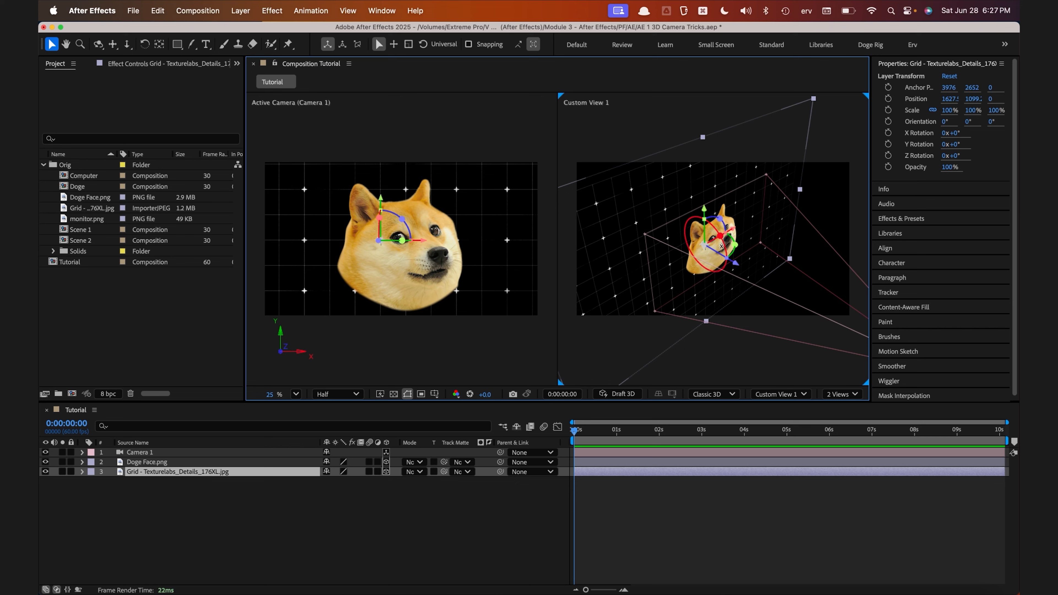
left_click_drag(741, 271, 645, 227)
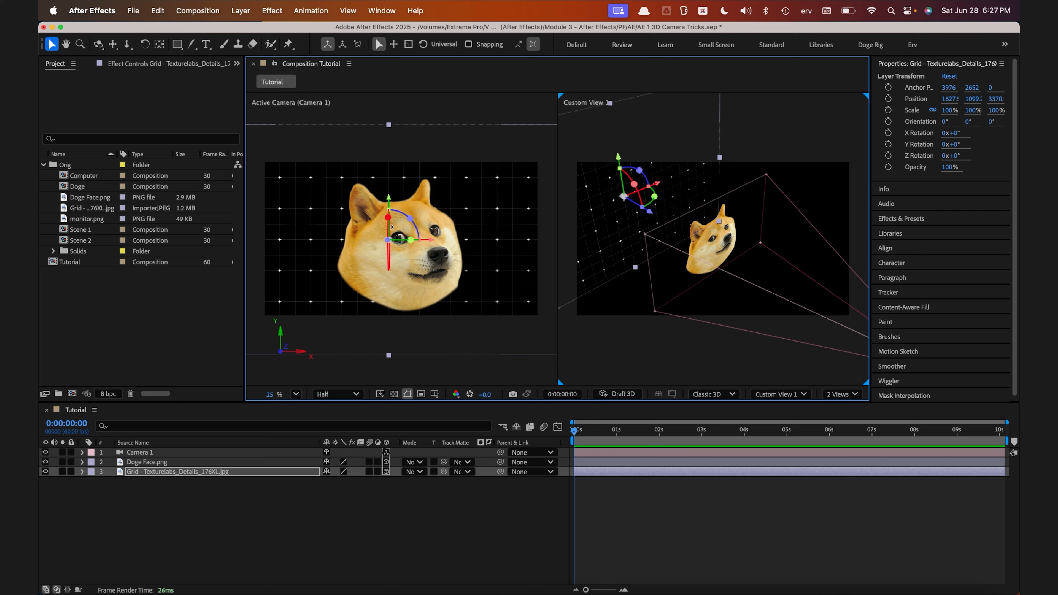
left_click_drag(363, 181, 420, 170)
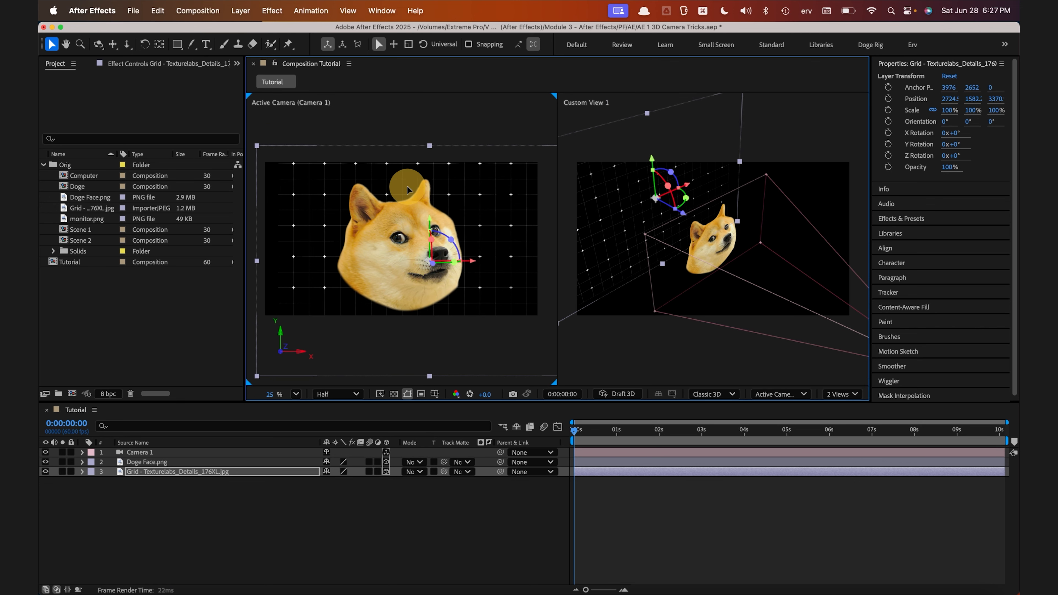
key("super+z")
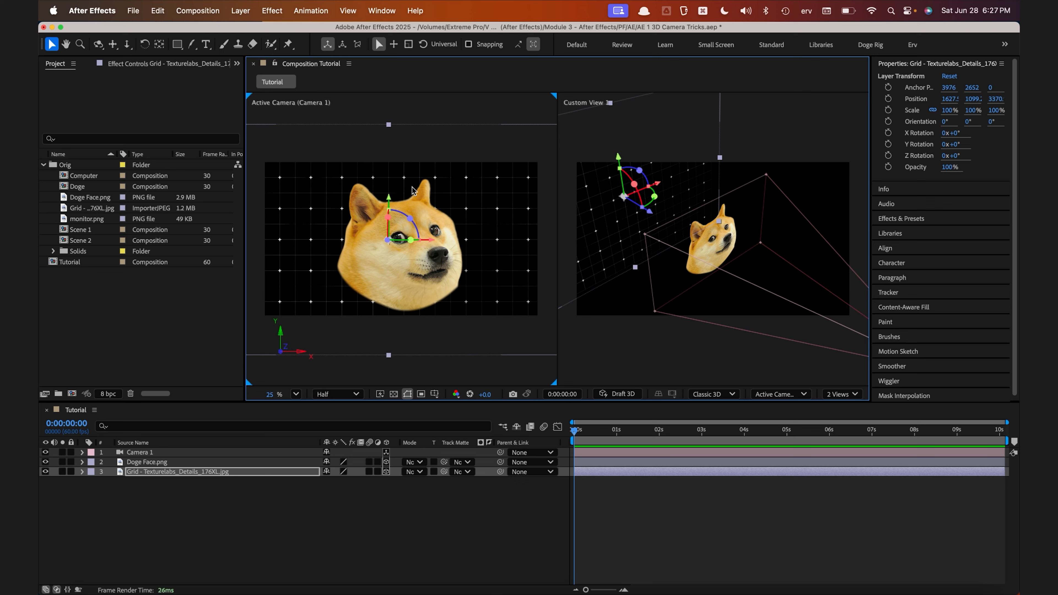
- Select the grid layer and switch the second view from Custom View 1 to Top
left_click(685, 338)
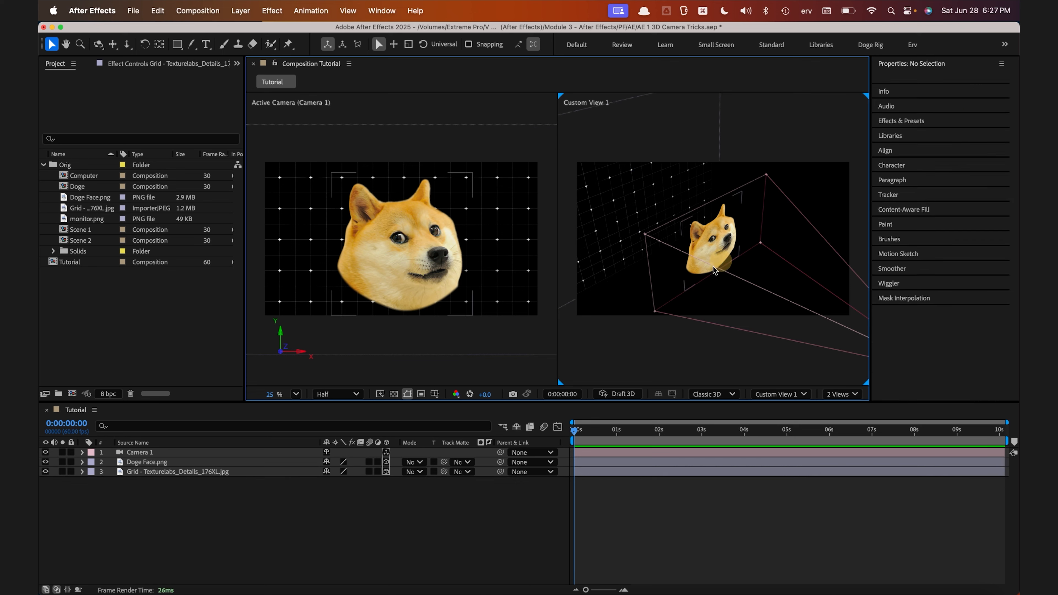
left_click(644, 203)
mouse_move(649, 211)
left_mouse_down()
mouse_move(610, 172)
mouse_move(648, 209)
left_mouse_up()
left_click(775, 393)
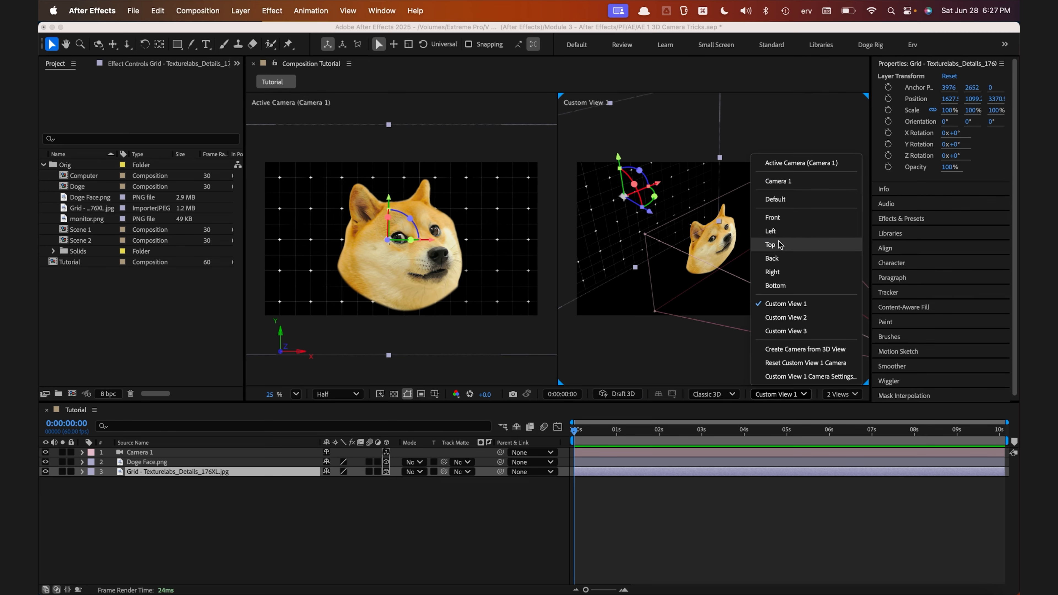
left_click(766, 243)
scroll(721, 235, "down", 3)
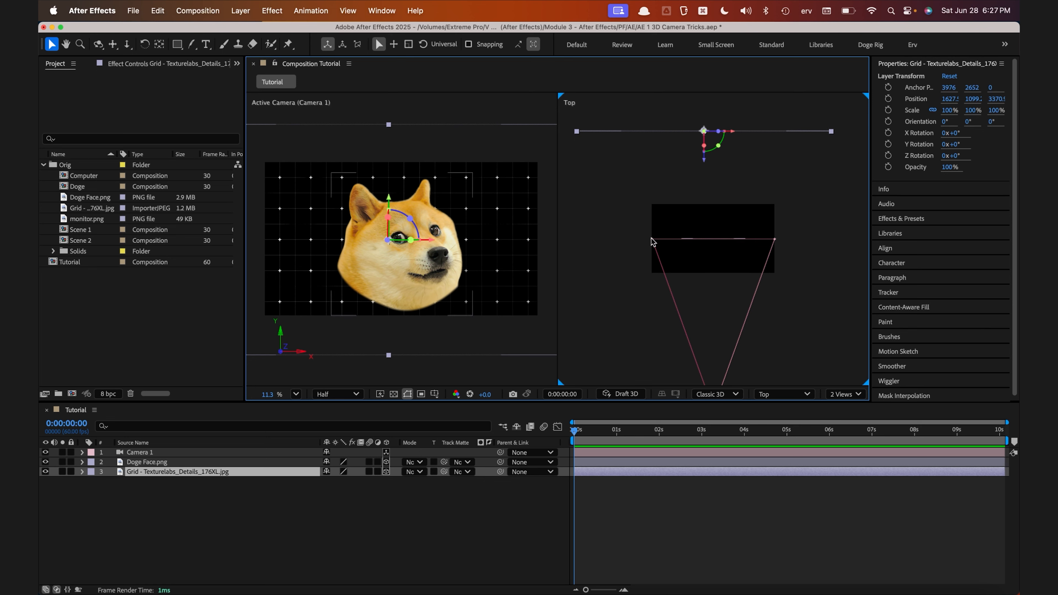
- Move the grid layer along Z in the top view to a Z position of about 1913
left_click(143, 462)
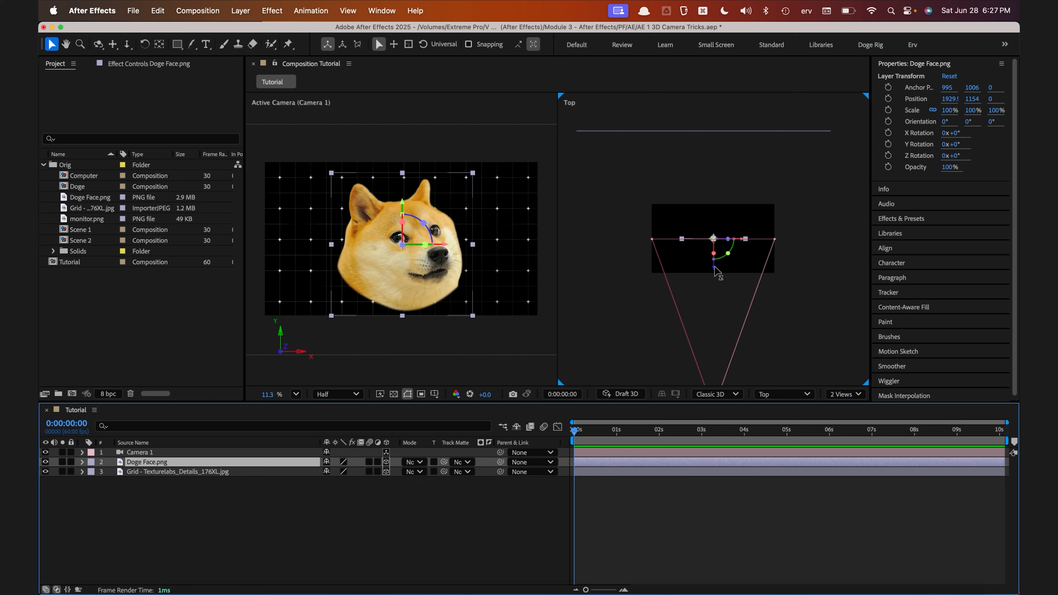
left_click(712, 132)
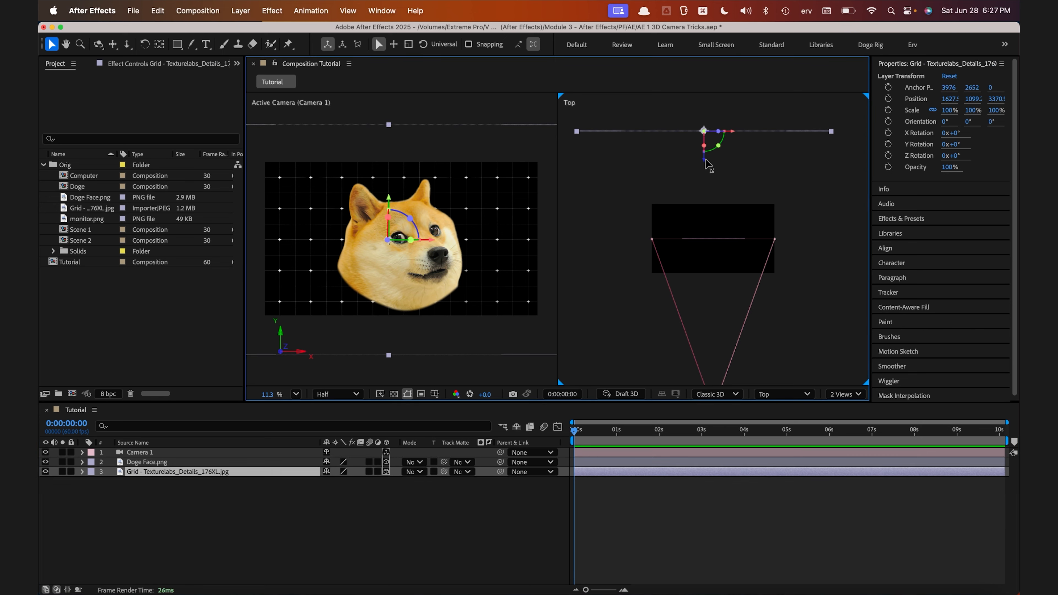
left_click_drag(706, 160, 713, 188)
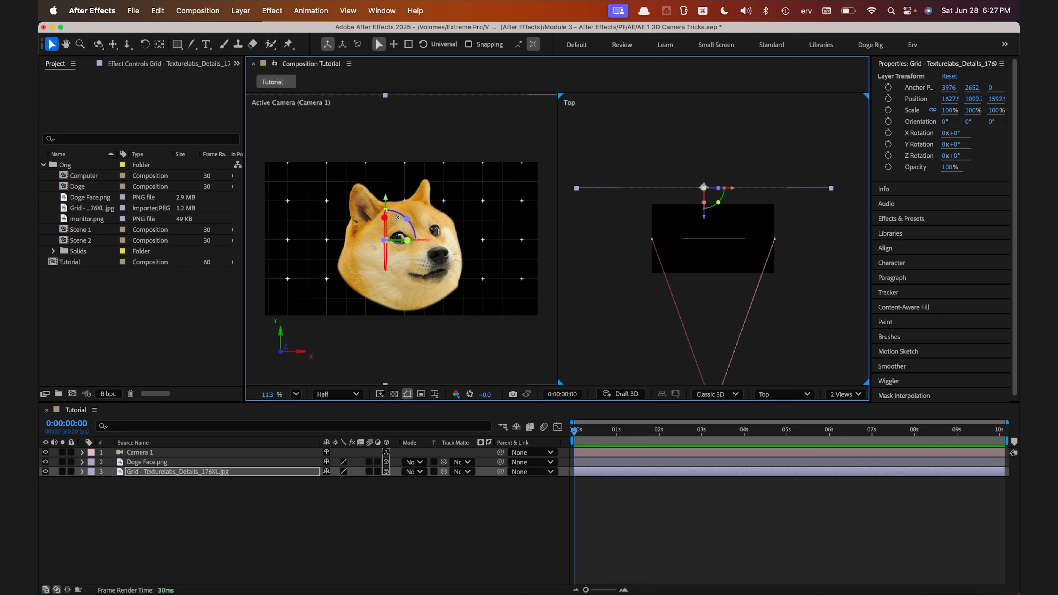
left_click_drag(703, 216, 678, 201)
- Reveal the grid layer's Position property and adjust it to about 1635.5, 984.2, 2009.9
left_click(139, 474)
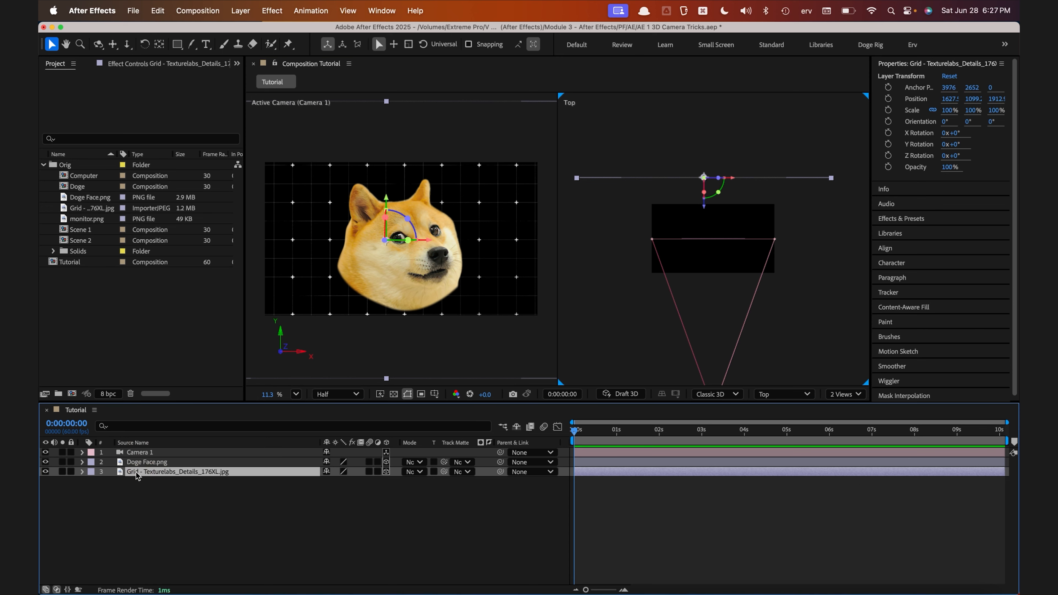
key("p")
key("super+z")
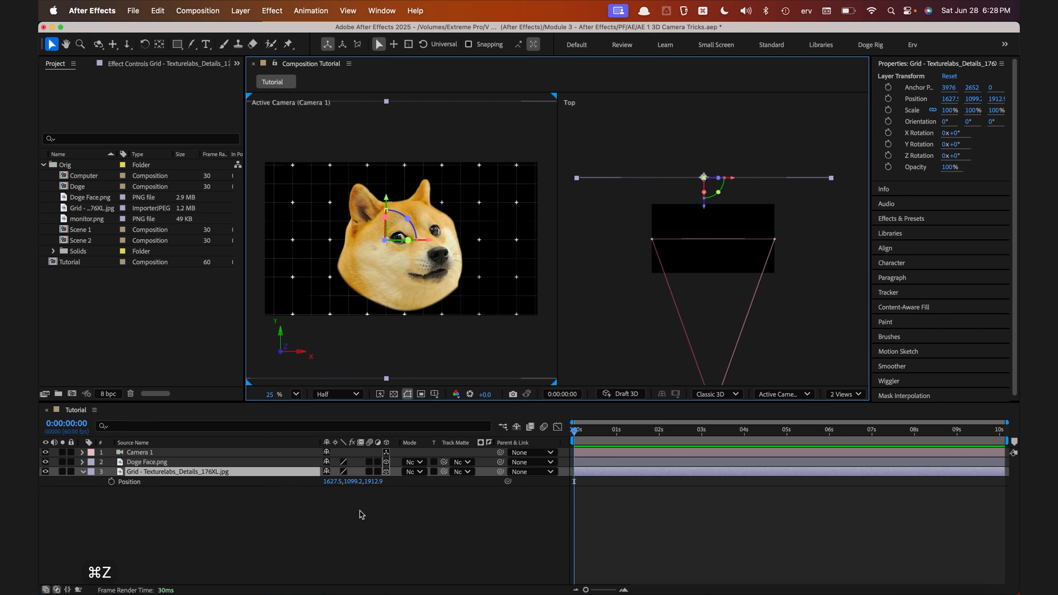
mouse_move(373, 482)
left_mouse_down()
mouse_move(359, 482)
mouse_move(373, 483)
left_mouse_up()
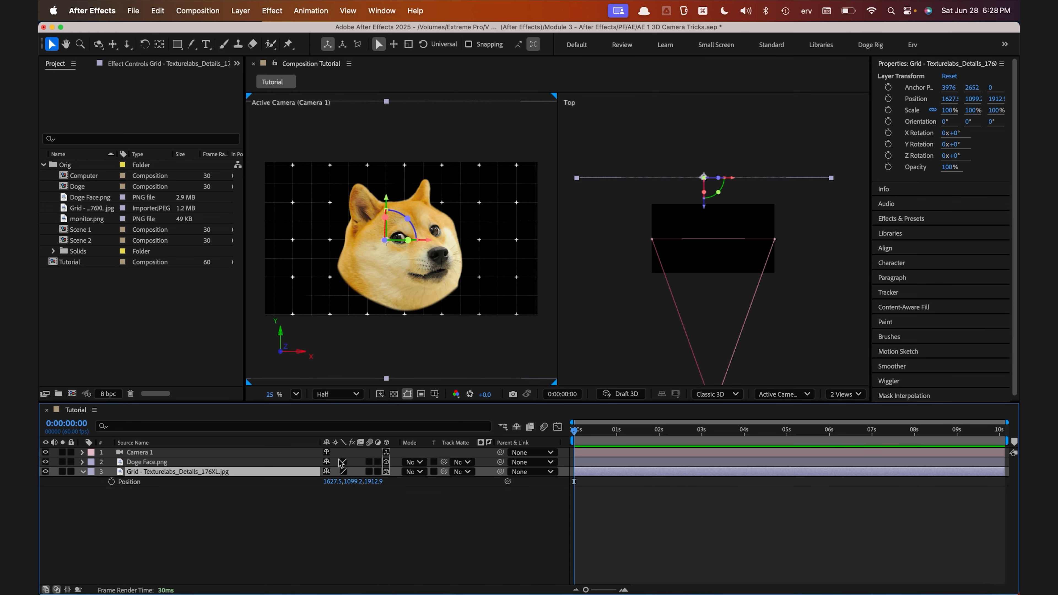
left_click_drag(336, 488, 300, 496)
left_click_drag(370, 483, 442, 490)
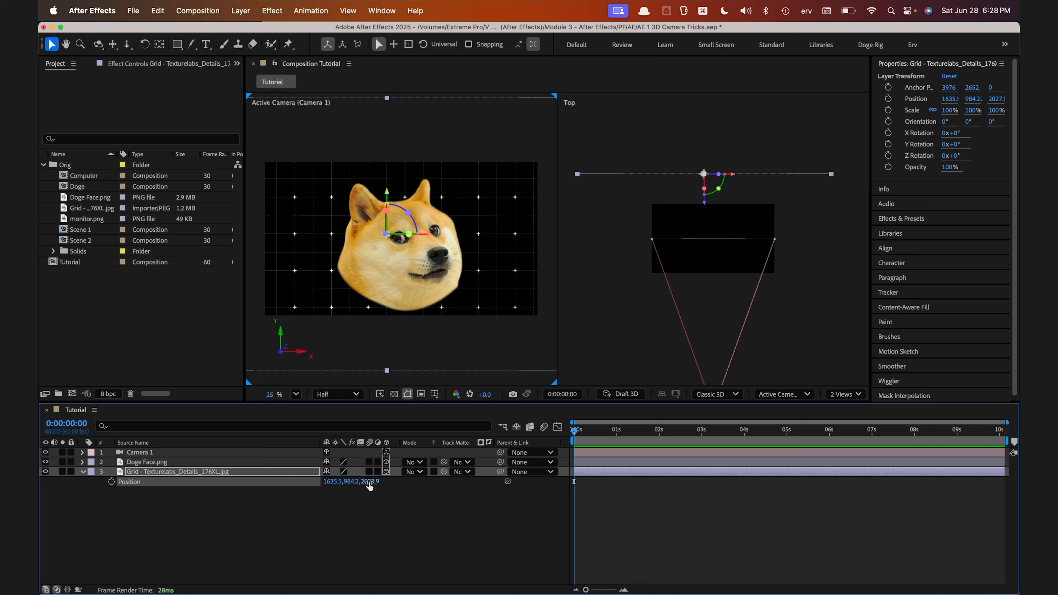
mouse_move(704, 203)
left_mouse_down()
mouse_move(705, 218)
mouse_move(700, 190)
mouse_move(702, 249)
mouse_move(707, 203)
left_mouse_up()
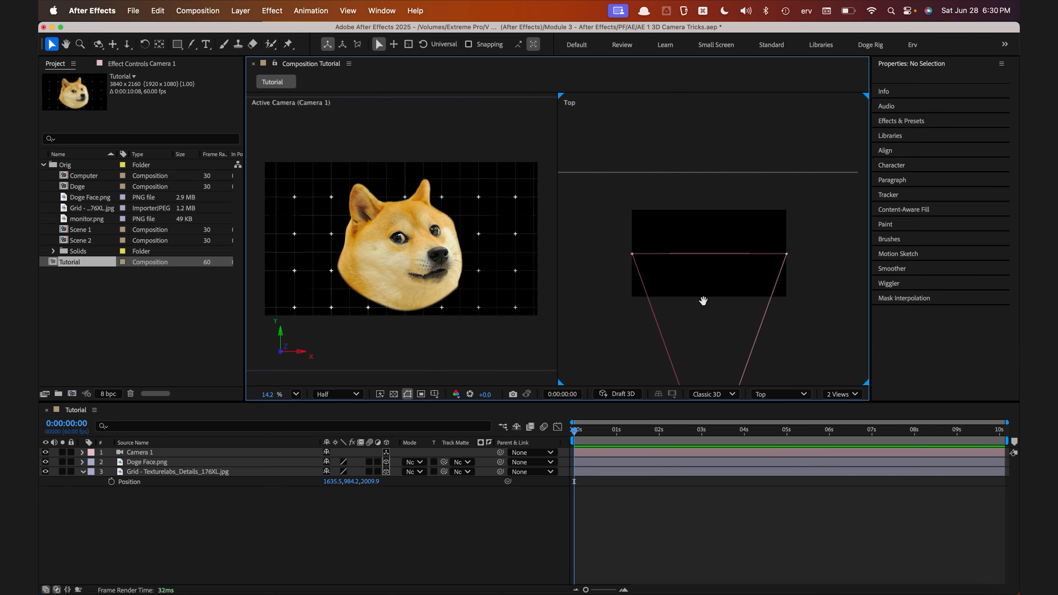
- Select the camera at the tip of its cone in the top view and move it forward to about Z -5165
key("h")
mouse_move(705, 300)
left_mouse_down()
mouse_move(681, 281)
mouse_move(686, 153)
mouse_move(715, 287)
left_mouse_up()
key("v")
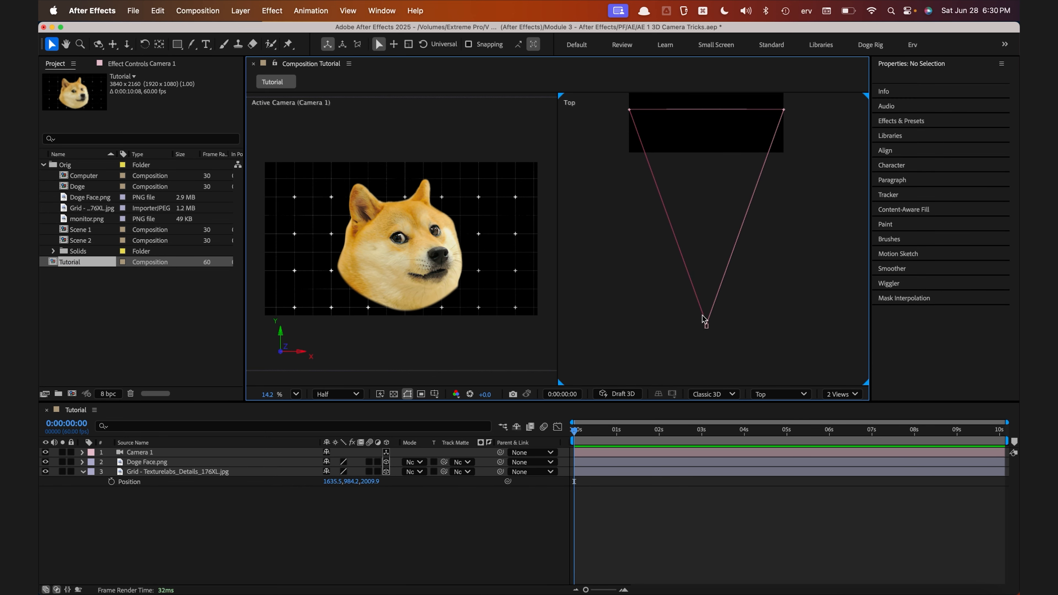
key("space")
left_click_drag(669, 210, 671, 227)
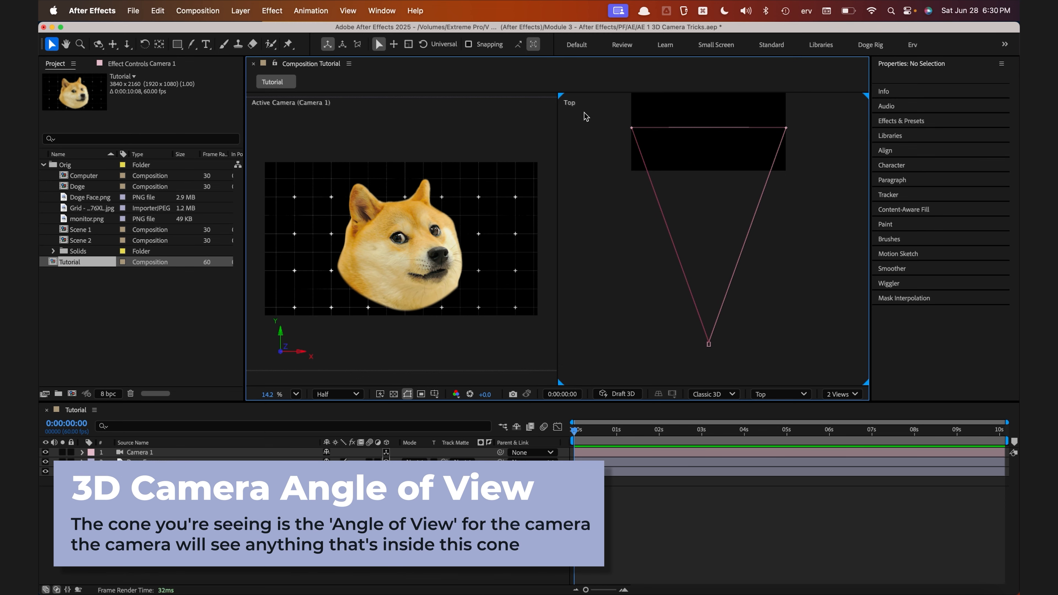
left_click(709, 346)
scroll(709, 355, "up", 5)
key("space")
left_click_drag(705, 327, 674, 198)
scroll(693, 284, "up", 2)
key("space")
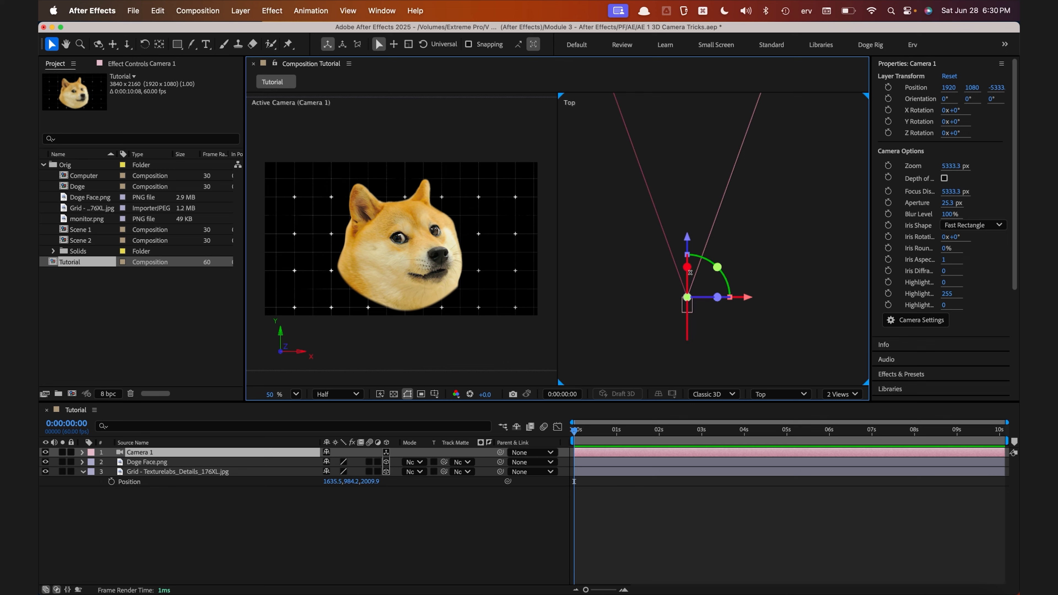
left_click_drag(687, 248, 690, 217)
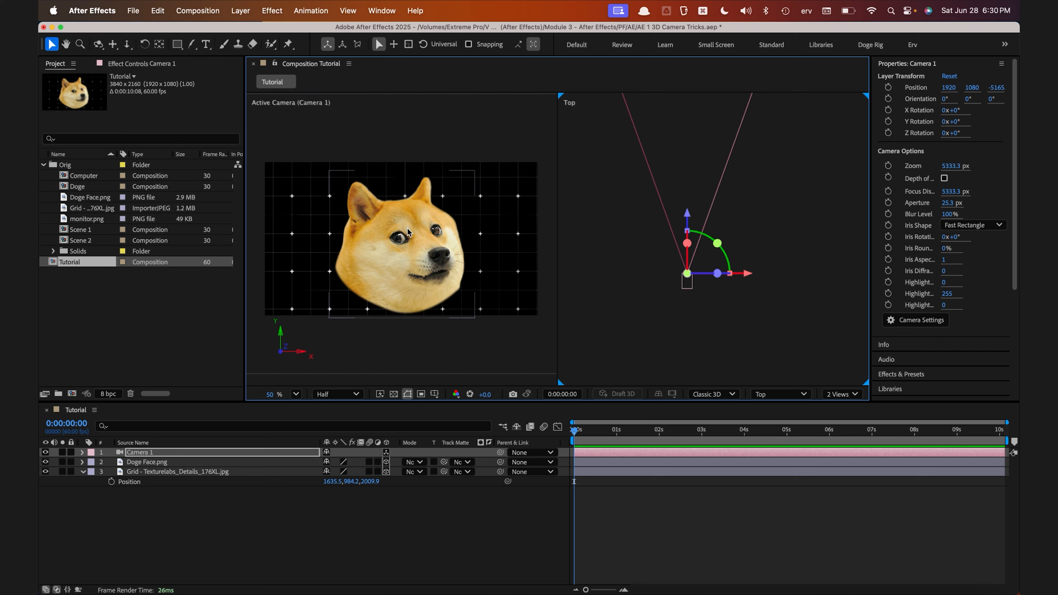
- Reposition the camera in the top view to about X 2068, Z -4998, with its Y orientation at about 359°
scroll(638, 244, "down", 5)
left_click_drag(714, 307, 717, 275)
key("super+z")
mouse_move(737, 331)
left_mouse_down()
mouse_move(794, 331)
mouse_move(690, 327)
mouse_move(745, 331)
mouse_move(718, 311)
mouse_move(729, 314)
left_mouse_up()
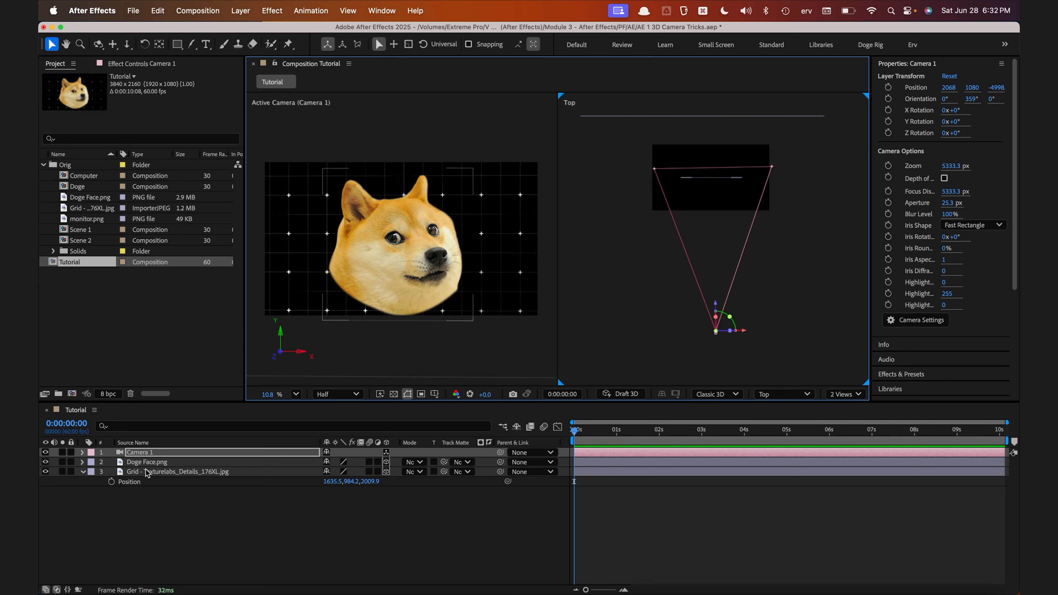
- Expand the camera's Transform properties and rotate the camera around its Y axis to an orientation of about 359.6°
left_click(139, 452)
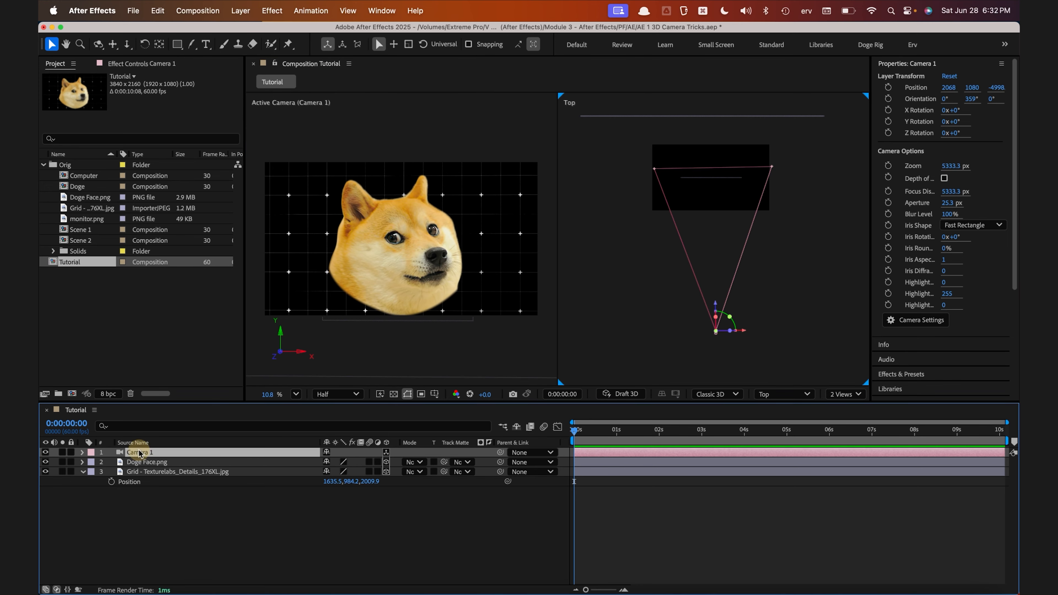
left_click(82, 453)
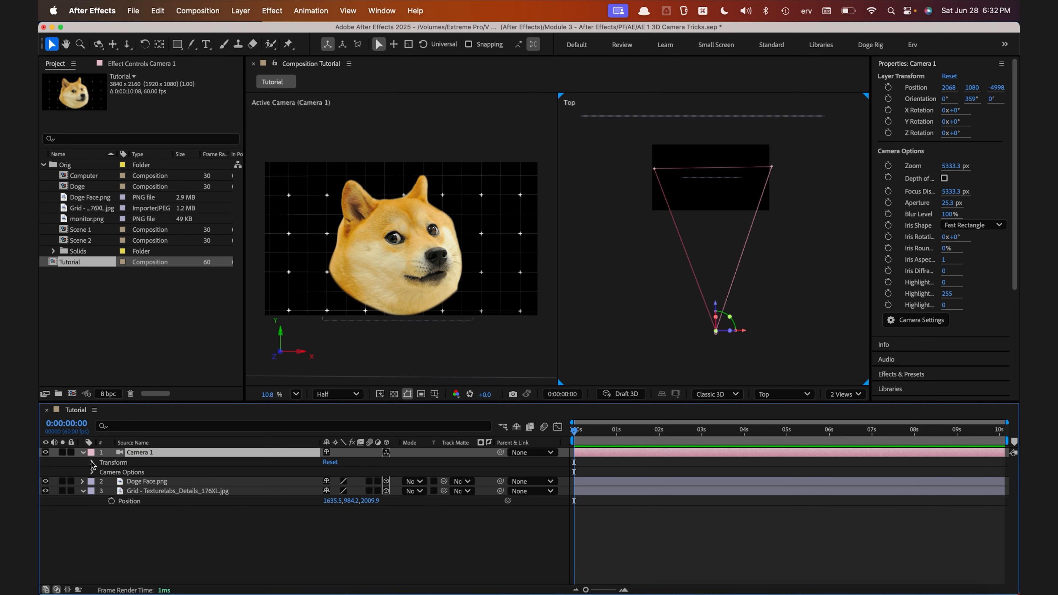
left_click(93, 462)
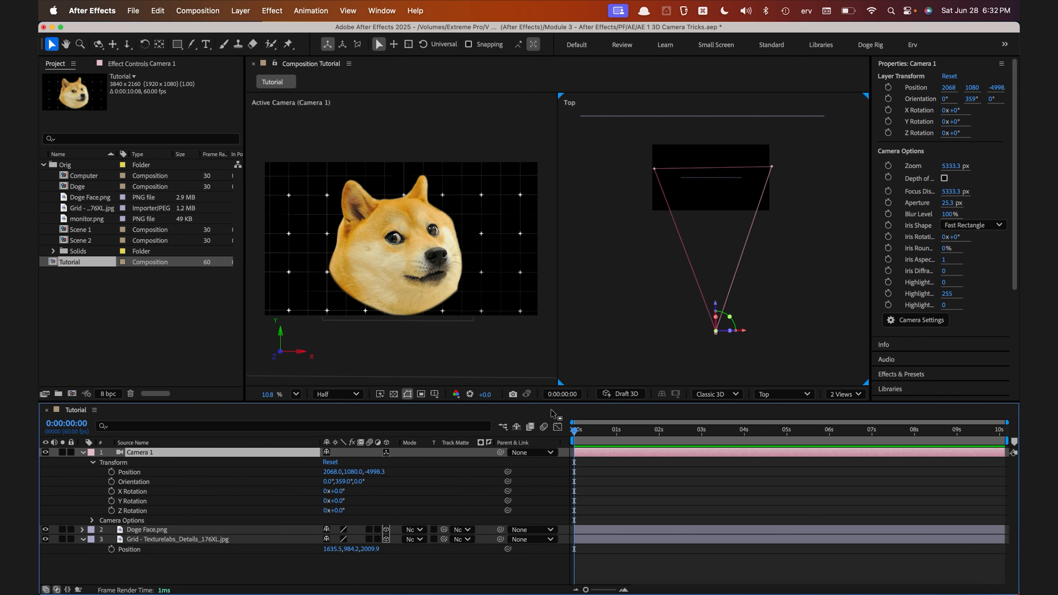
mouse_move(724, 313)
left_mouse_down()
mouse_move(733, 321)
mouse_move(724, 317)
left_mouse_up()
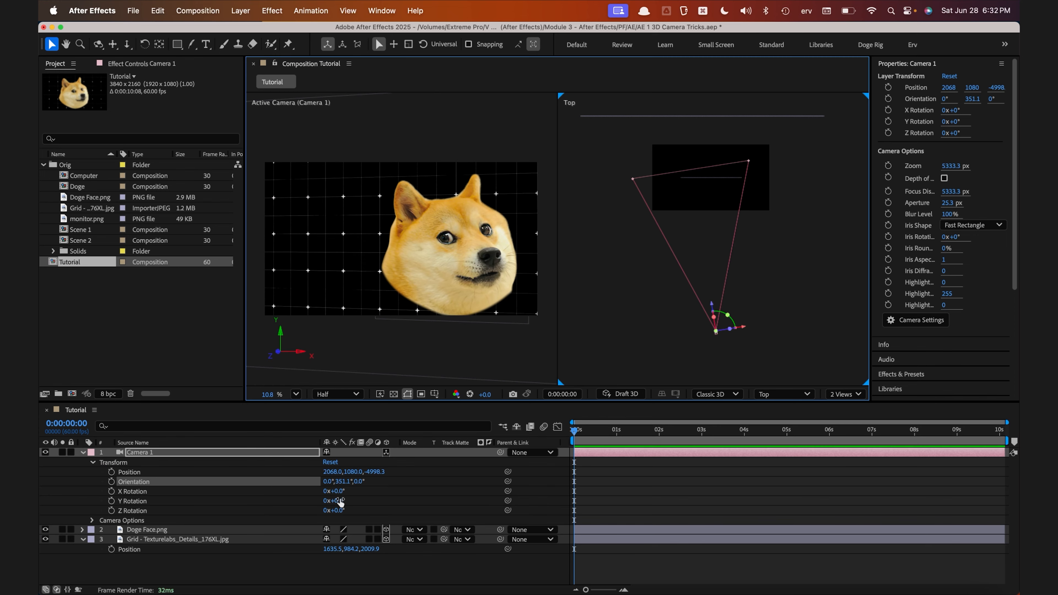
left_click_drag(727, 314, 730, 315)
- Adjust the camera's Position to about 2068, 1080, -5428.3
left_click_drag(343, 482, 130, 466)
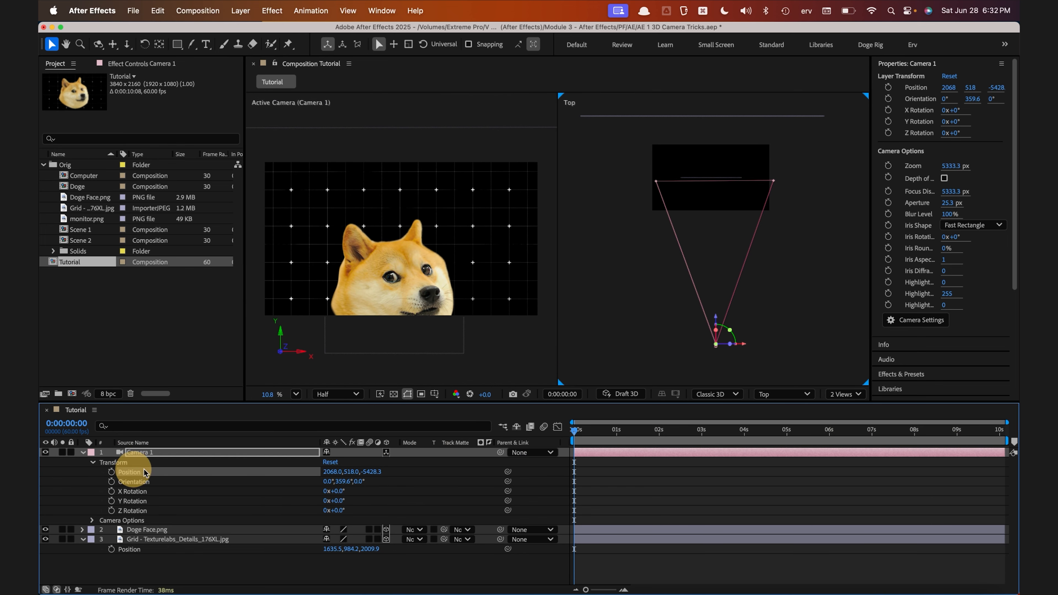
left_click_drag(332, 472, 177, 494)
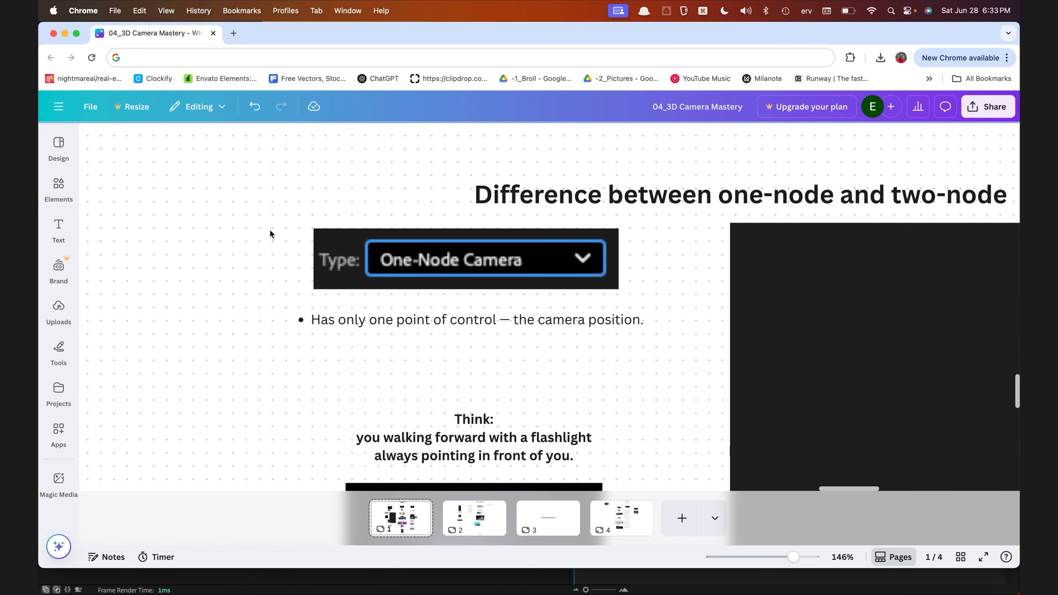
left_click_drag(269, 229, 670, 366)
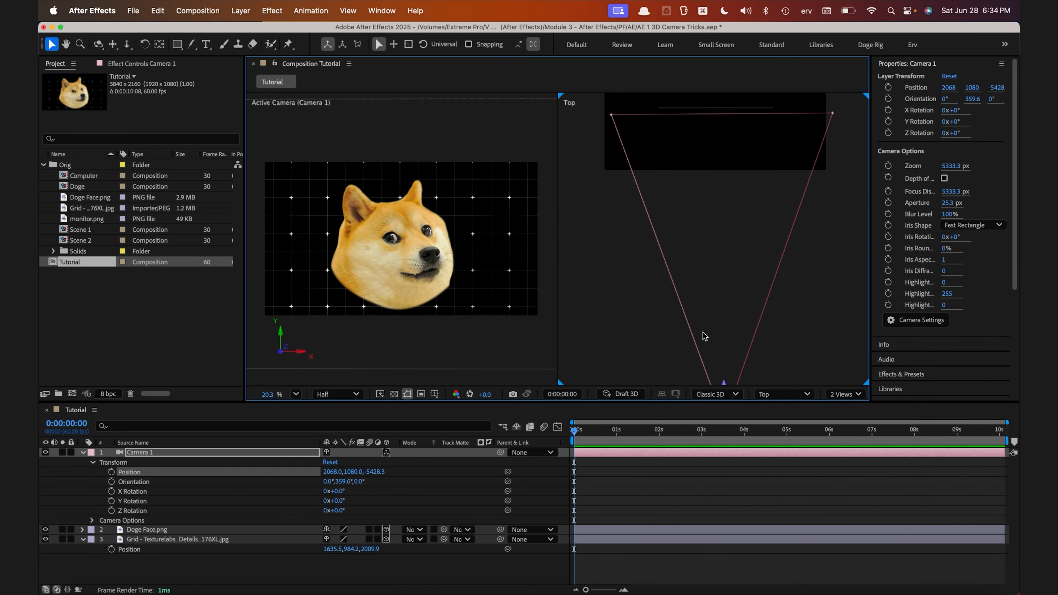
- Try moving the camera along its Z and X axes in the top view, and undo the moves
left_click_drag(701, 331, 683, 194)
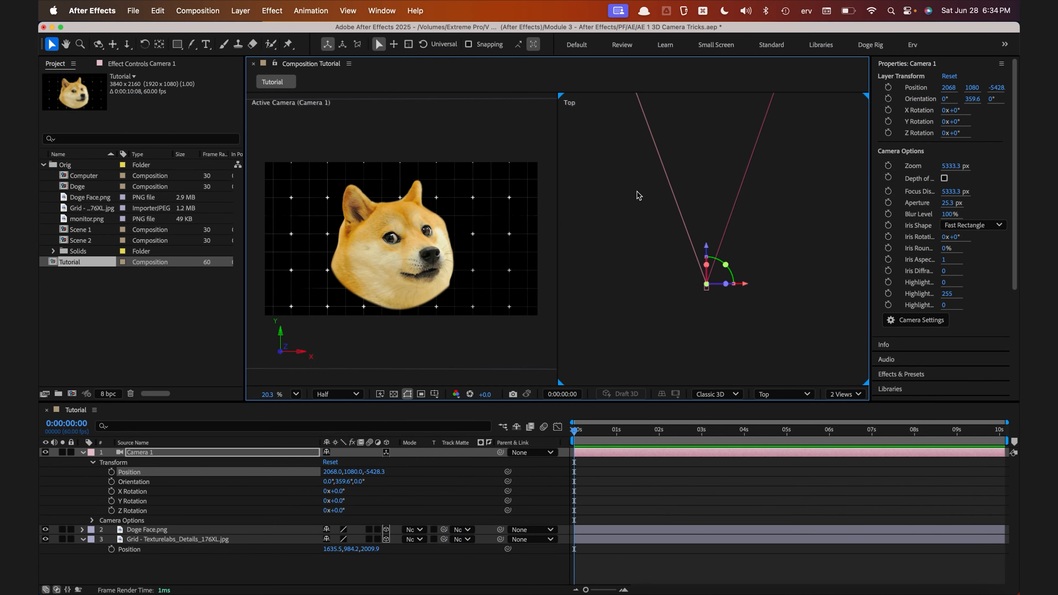
mouse_move(707, 250)
left_mouse_down()
mouse_move(714, 173)
mouse_move(691, 258)
left_mouse_up()
key("super+z")
left_click_drag(746, 284, 712, 260)
key("super+z")
key("super+z")
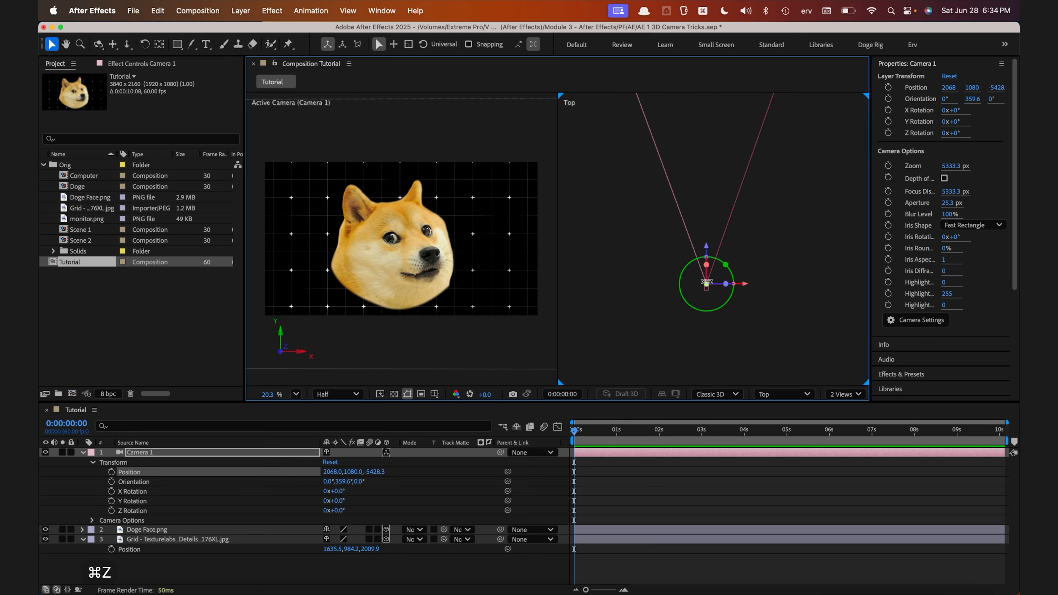
- Switch the second view to Left and try tilting the camera about its X axis
scroll(709, 326, "down", 2)
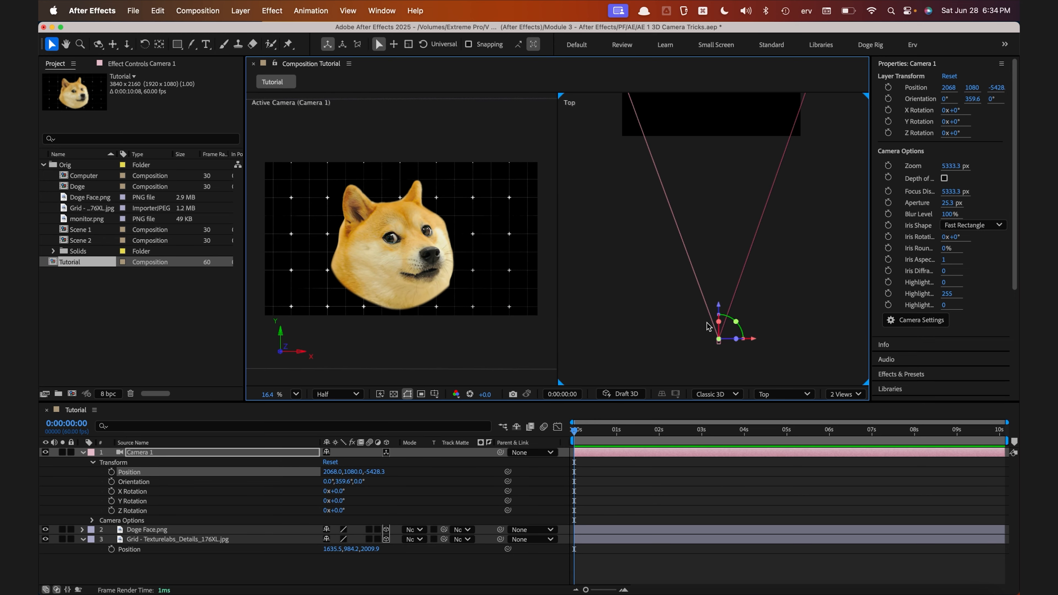
left_click(804, 395)
left_click(787, 233)
left_click_drag(766, 170, 578, 269)
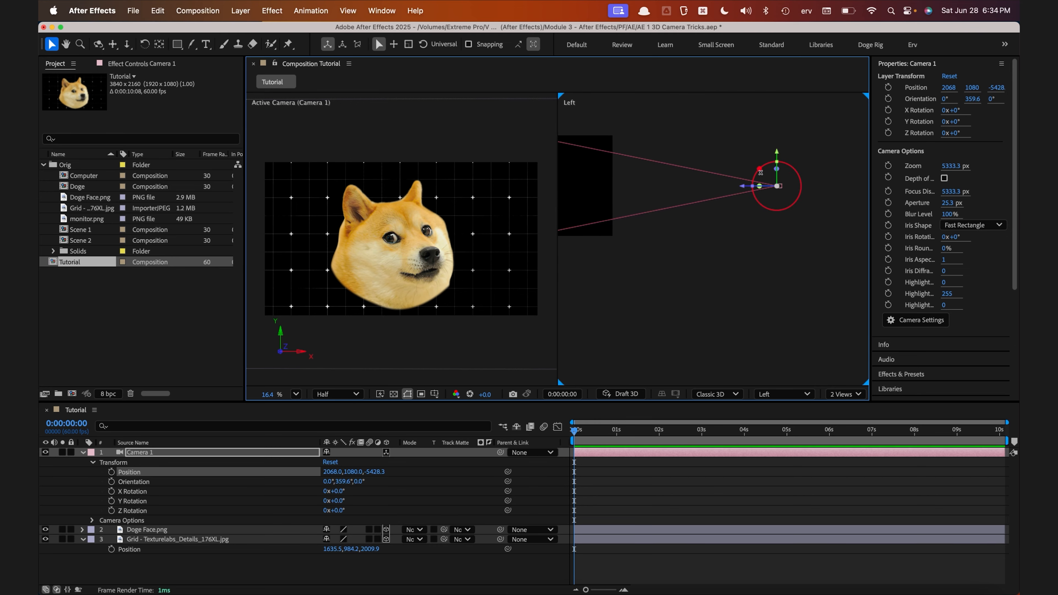
mouse_move(758, 174)
left_mouse_down()
mouse_move(769, 165)
mouse_move(751, 183)
mouse_move(763, 161)
left_mouse_up()
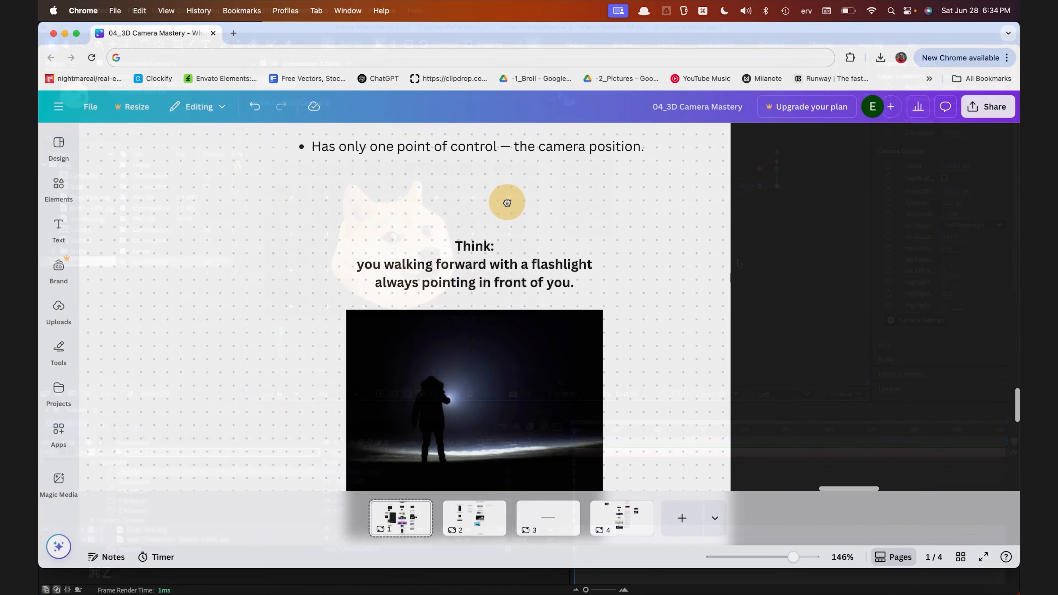
scroll(520, 166, "down", 1)
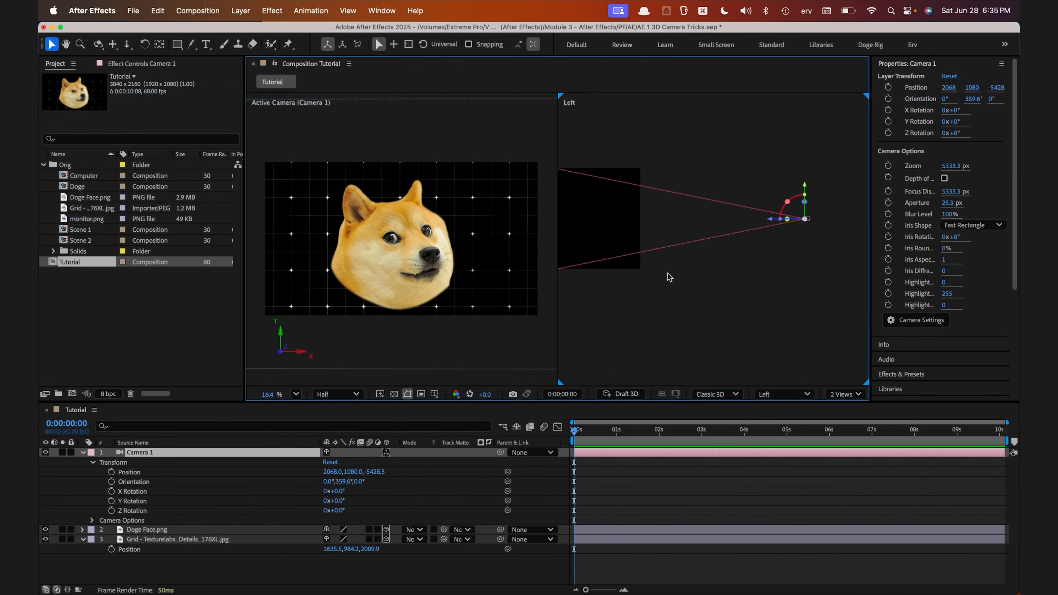
- Switch the second view to Top and change Camera 1's type to Two-Node Camera, comparing it with One-Node Camera
left_click(784, 394)
left_click(775, 246)
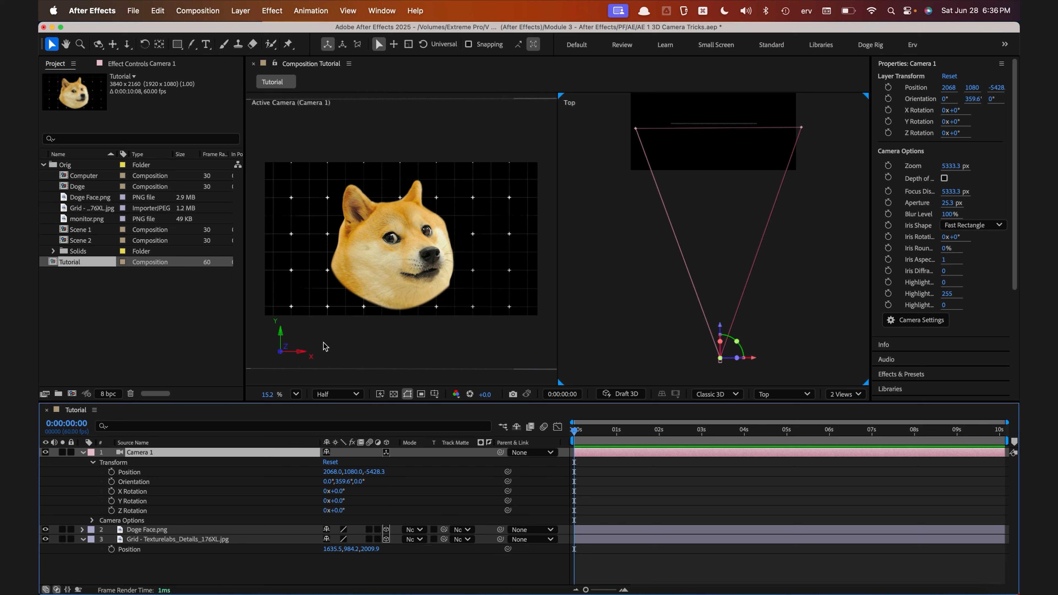
double_click(145, 454)
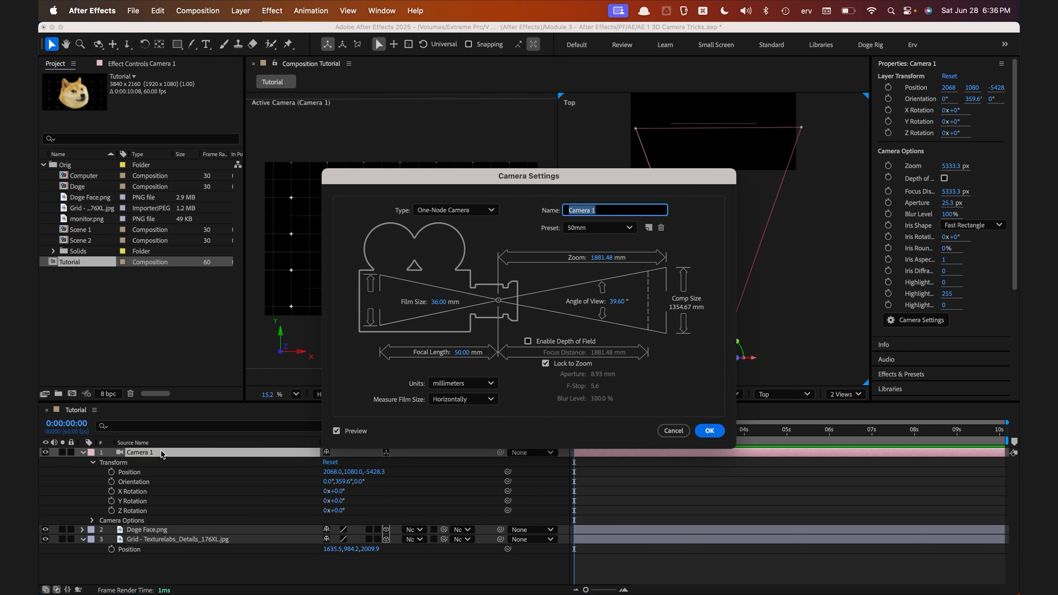
left_click(442, 210)
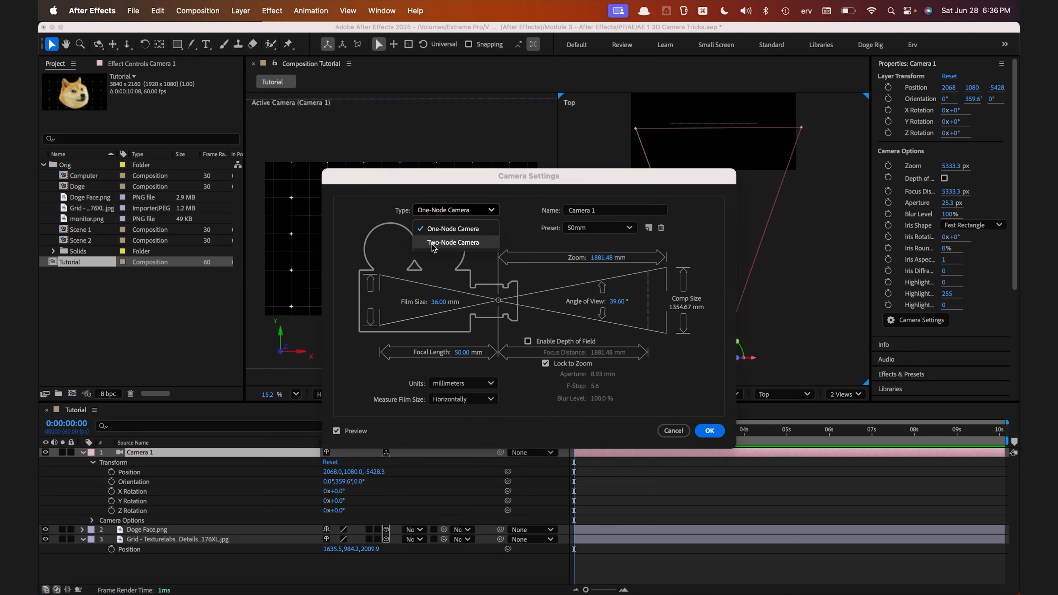
left_click(452, 243)
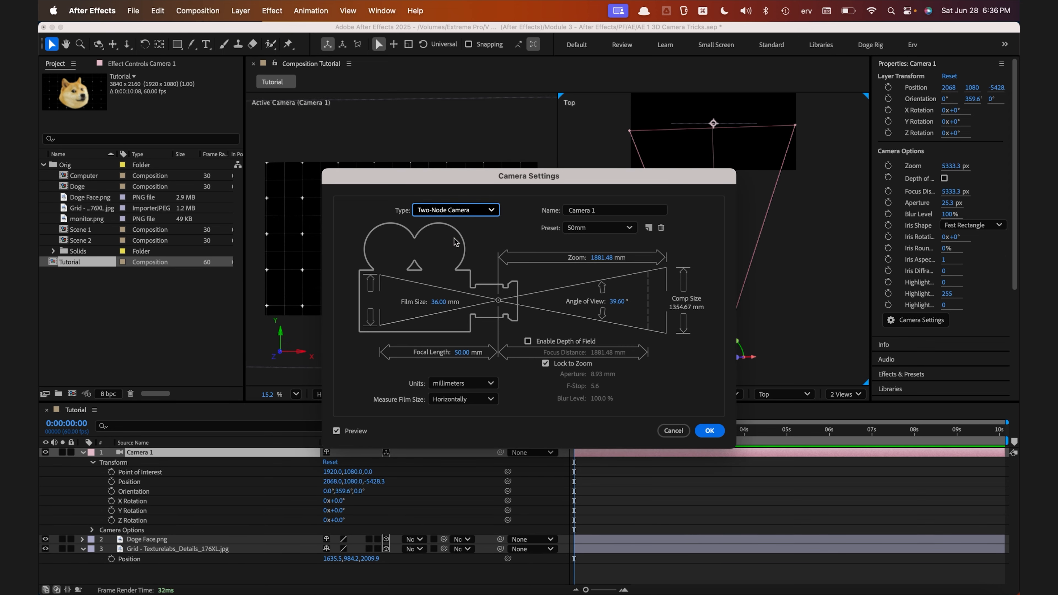
left_click_drag(685, 174, 496, 172)
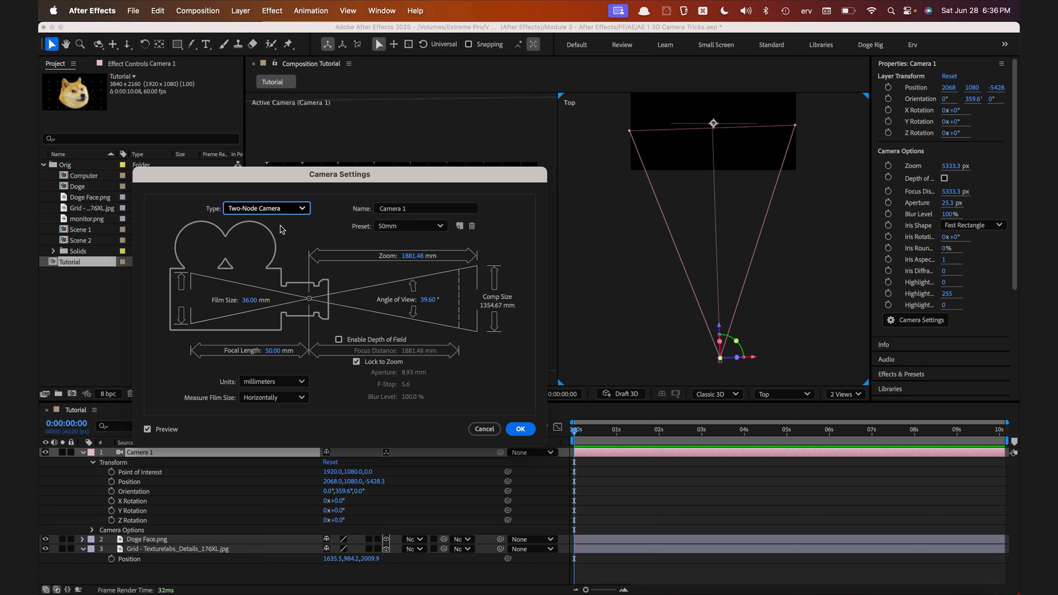
left_click(259, 208)
left_click(256, 221)
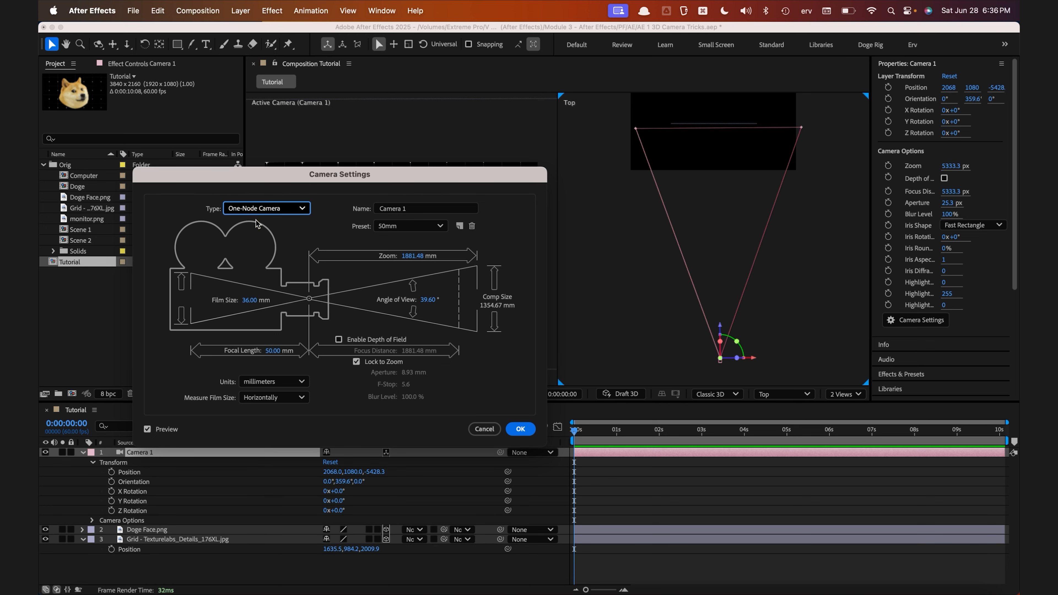
left_click(260, 209)
left_click(255, 236)
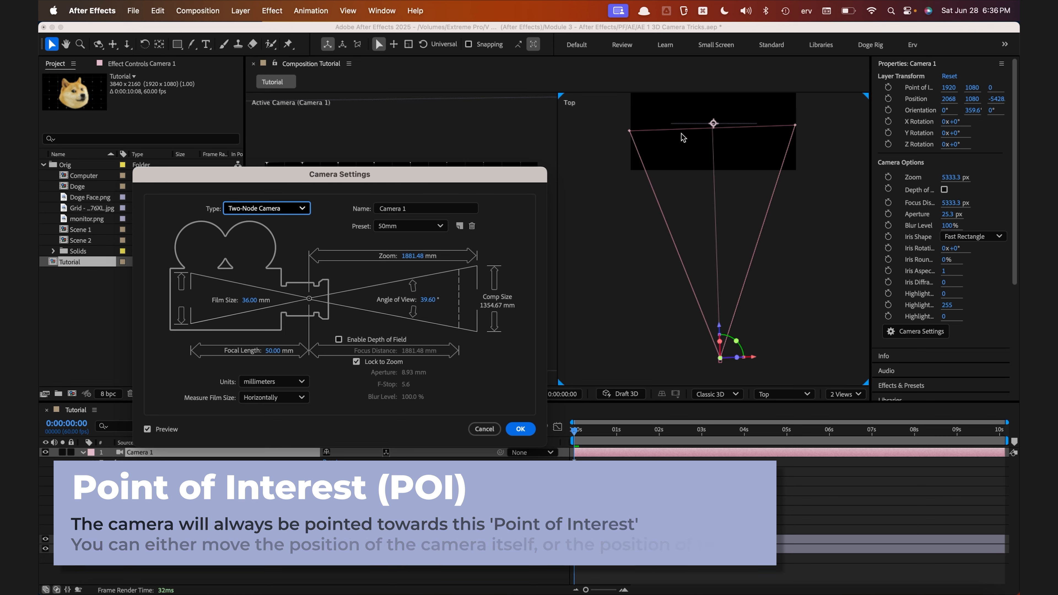
left_click(520, 429)
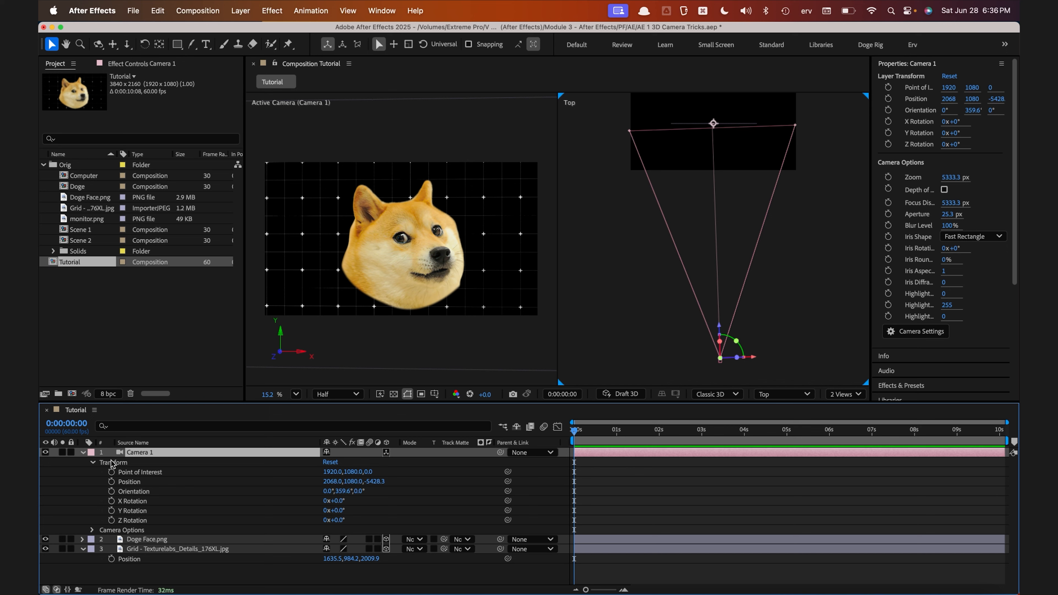
- Adjust the camera's X Position to 2043, then try coarse and fine changes around 2500 and undo them
left_click(154, 482)
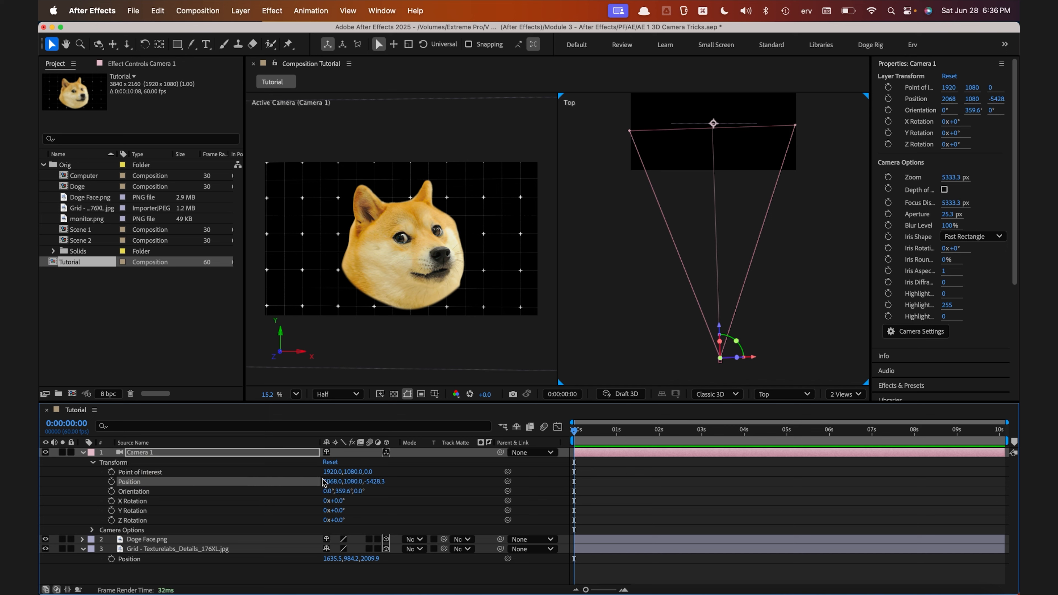
left_click_drag(325, 482, 41, 206)
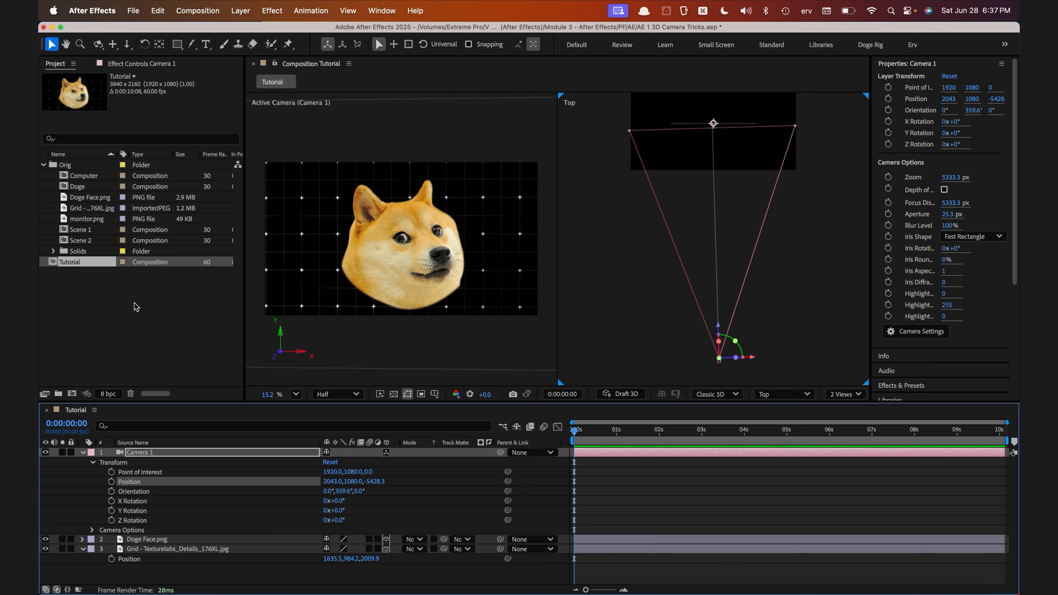
left_click_drag(332, 482, 284, 433)
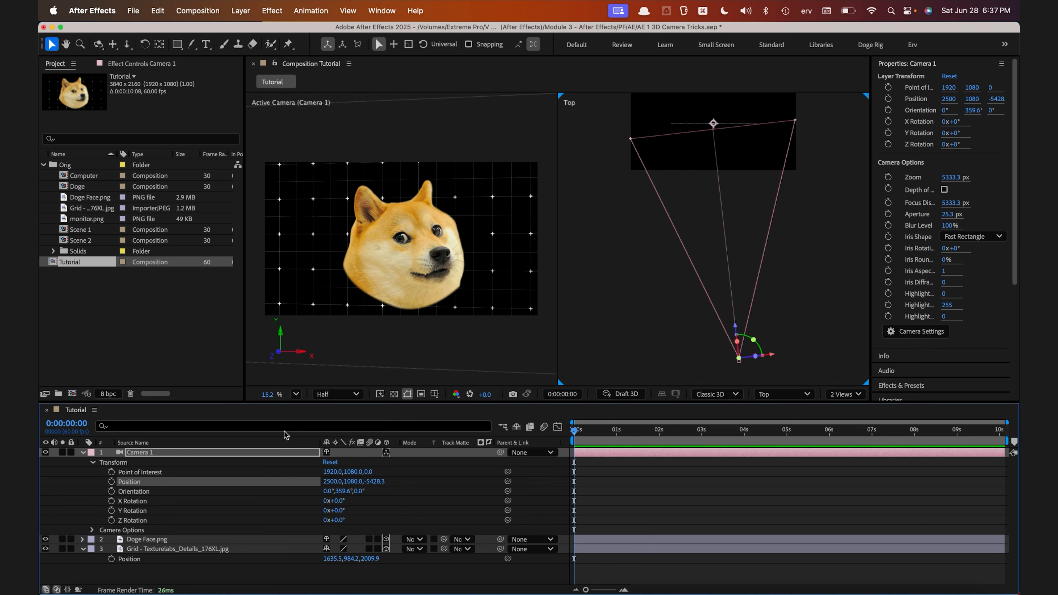
left_click_drag(330, 482, 444, 459)
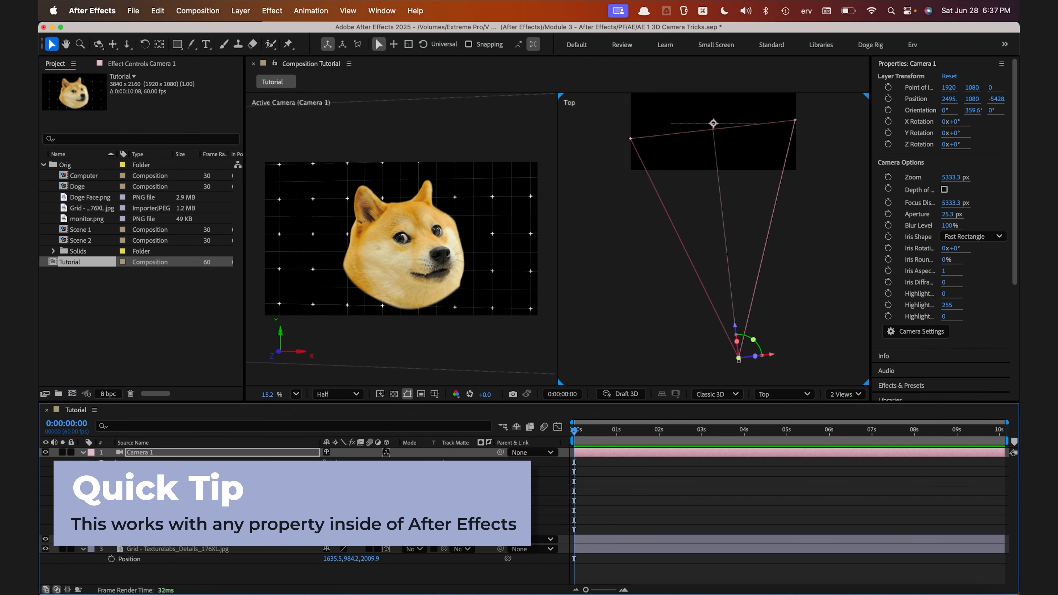
key("shift+super+z")
key("super+z")
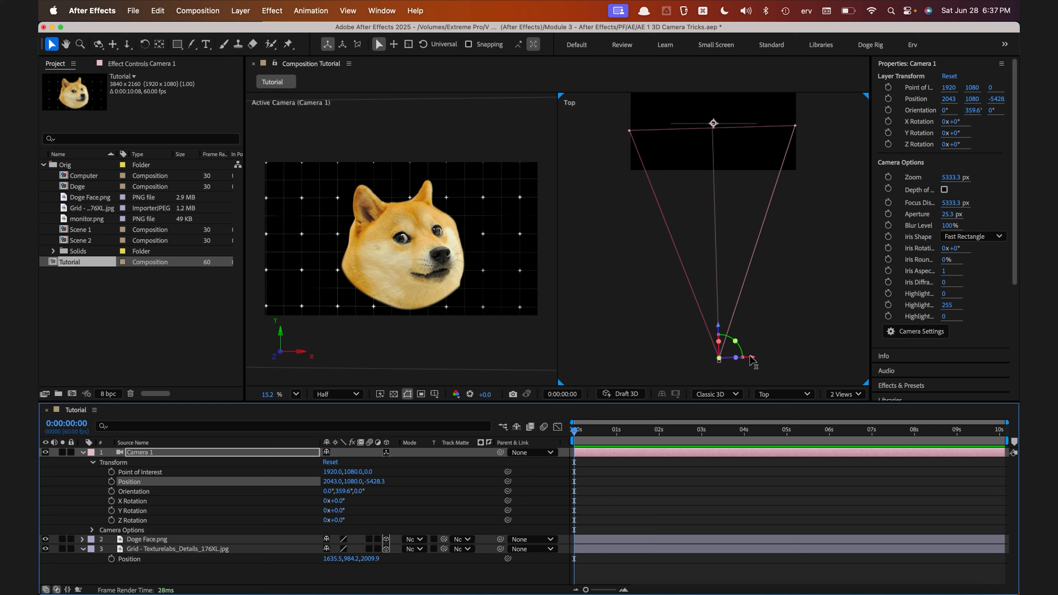
- Try moving the camera together with its Point of Interest along the X axis in the Top view, and undo the moves
left_click_drag(750, 358, 643, 364)
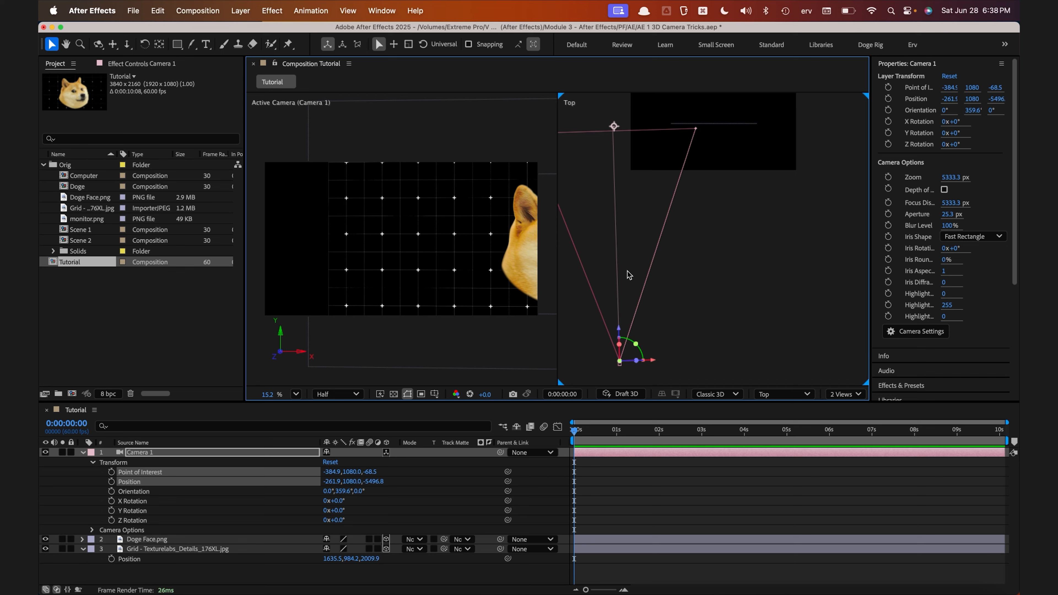
key("super+z")
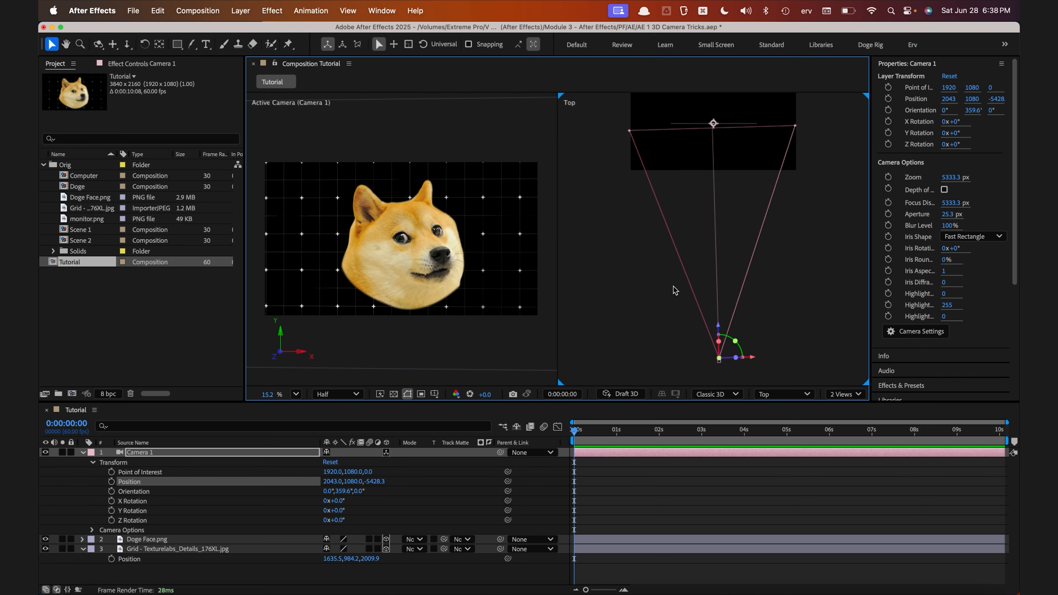
key("super+z")
mouse_move(752, 359)
left_mouse_down()
mouse_move(733, 348)
mouse_move(697, 354)
mouse_move(747, 359)
left_mouse_up()
key("super+z")
- Move only the camera along its X axis to about 2419.6, 1080, -5417.1, keeping the Point of Interest at 1920, 1080, 0
left_click_drag(750, 358, 757, 358)
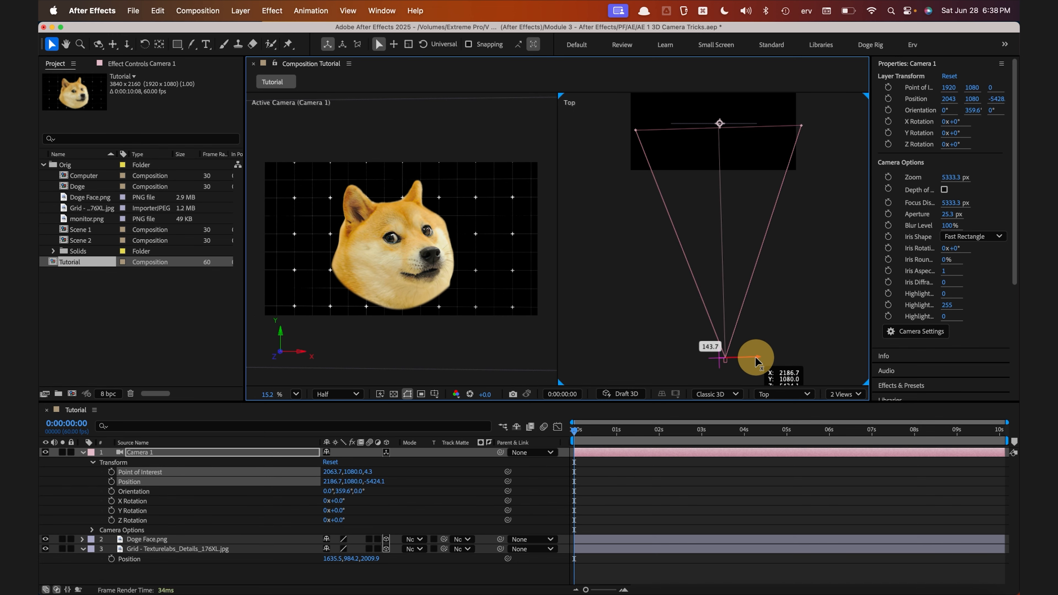
key("super")
left_click_drag(756, 361, 929, 301)
key("super+z")
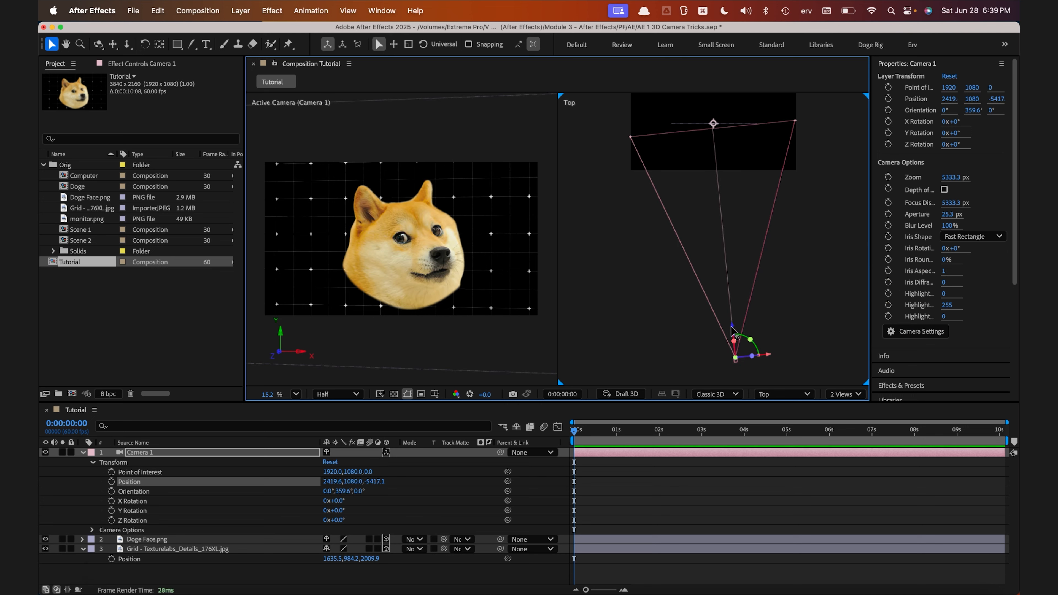
- Try moving only the camera closer along its Z axis and sideways along its X axis, and undo the moves
left_click_drag(734, 332, 726, 193)
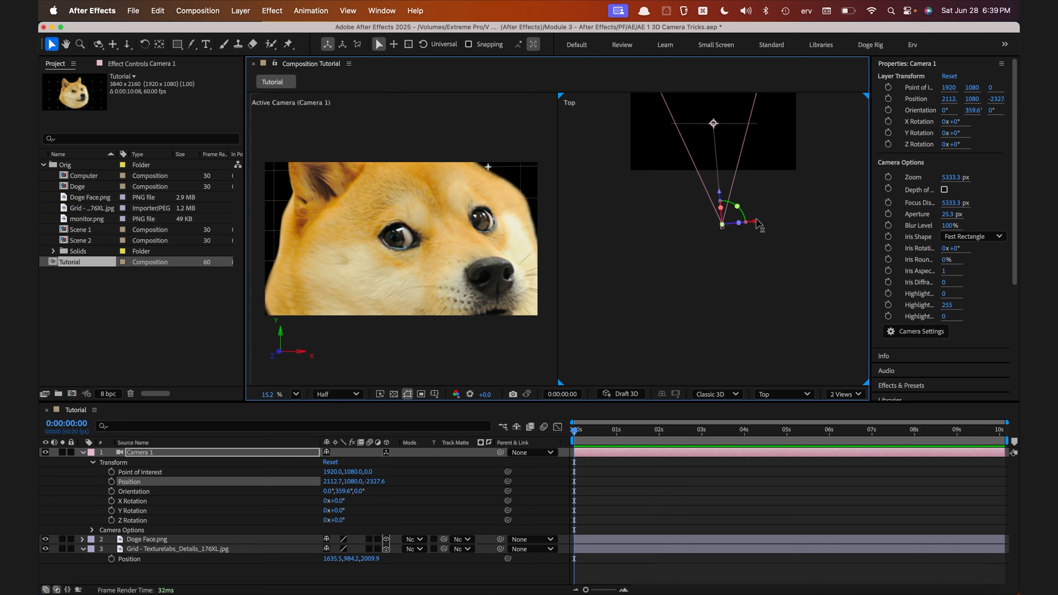
left_click_drag(756, 225, 730, 182)
key("super+z")
- Try moving the camera and its Point of Interest together along the Z axis in the Top view
left_click_drag(735, 326, 724, 207)
key("space")
left_click_drag(749, 119, 735, 286)
key("space")
left_click_drag(671, 231, 685, 165)
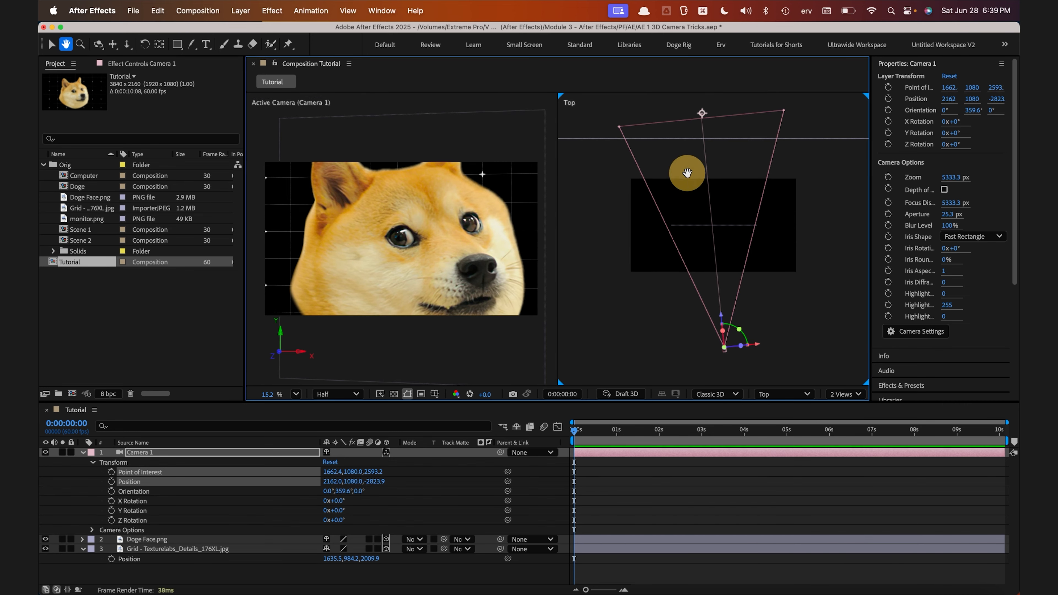
left_click_drag(726, 315, 727, 337)
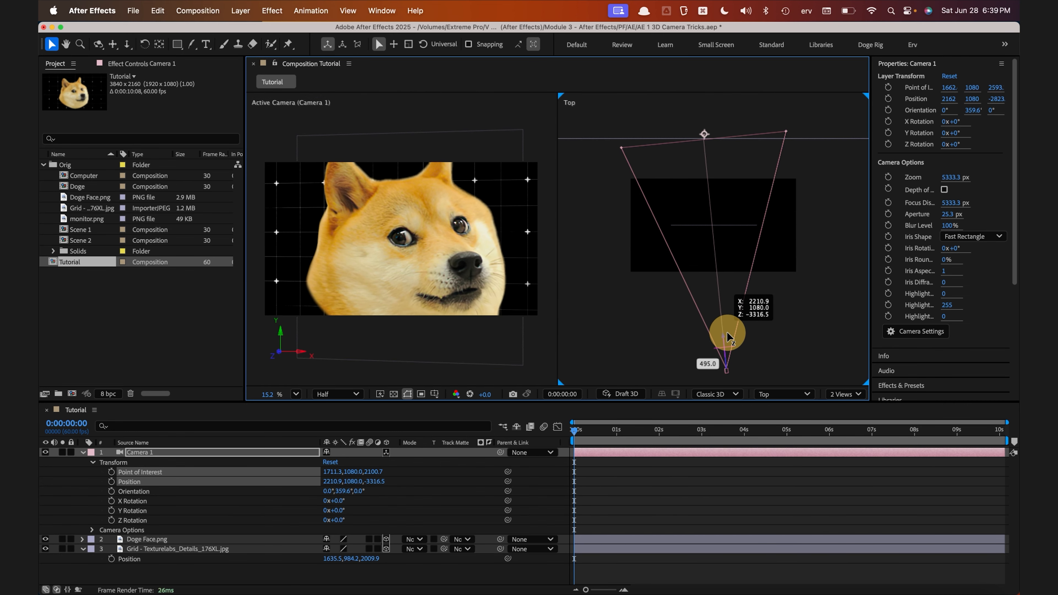
left_click(389, 254)
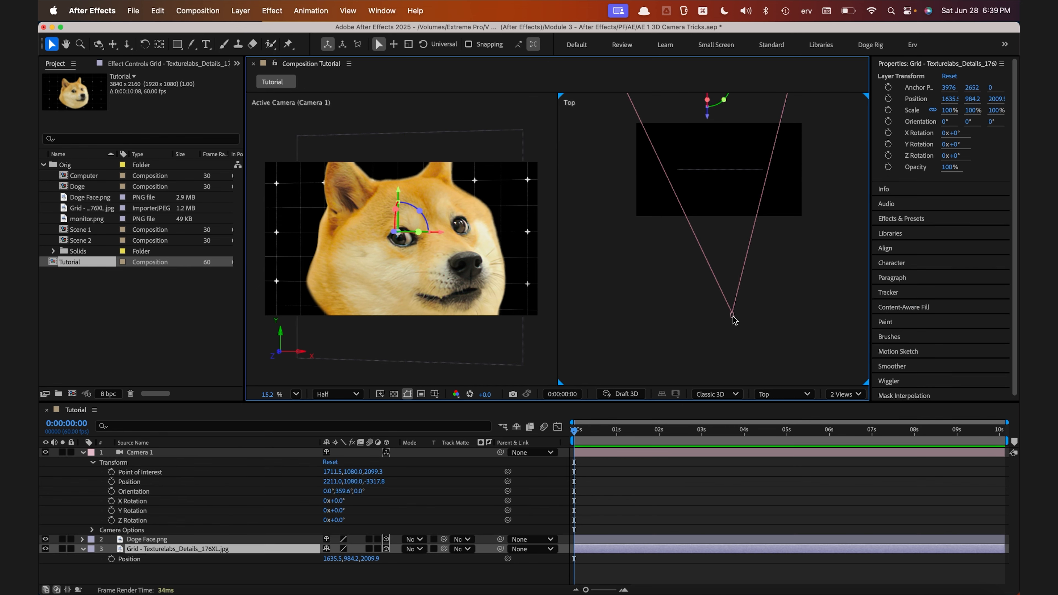
left_click_drag(735, 320, 575, 345)
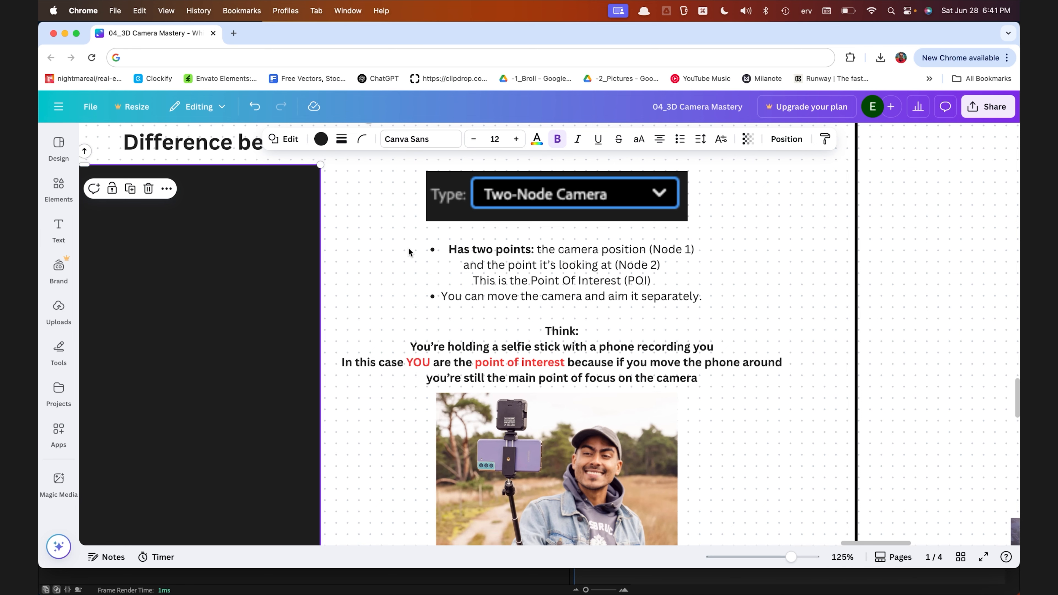
- Read the Canva notes in Chrome about the Two-Node Camera's Point of Interest, and switch back to After Effects
scroll(409, 249, "down", 3)
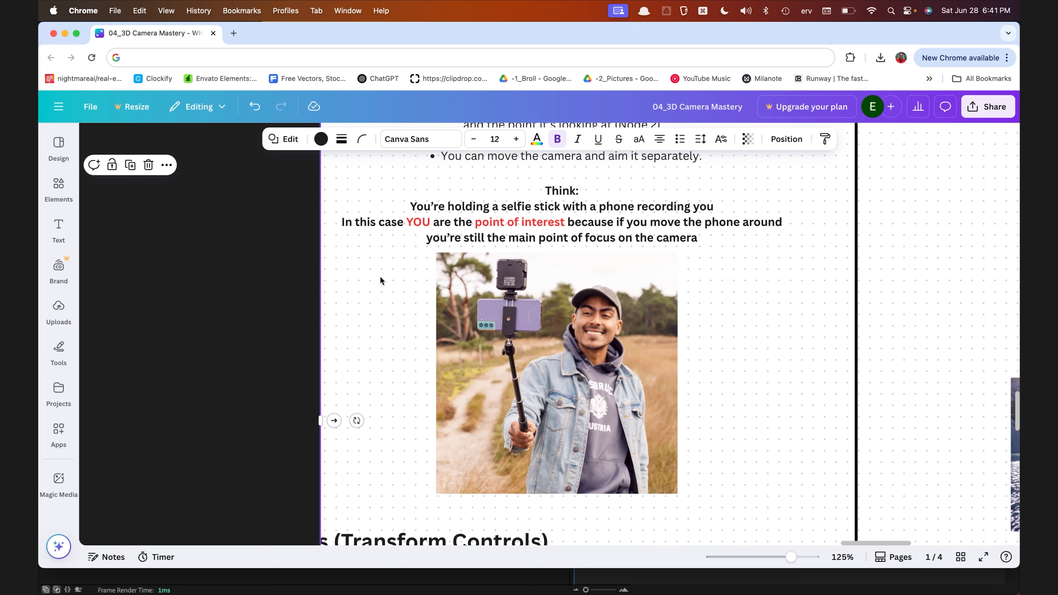
key("super+Tab")
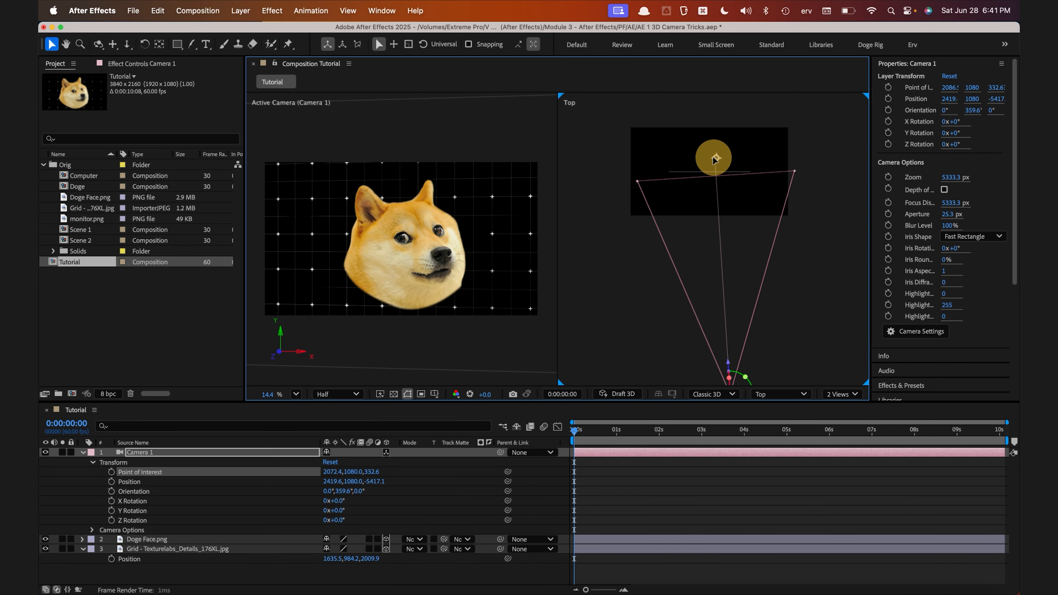
key("super+Tab")
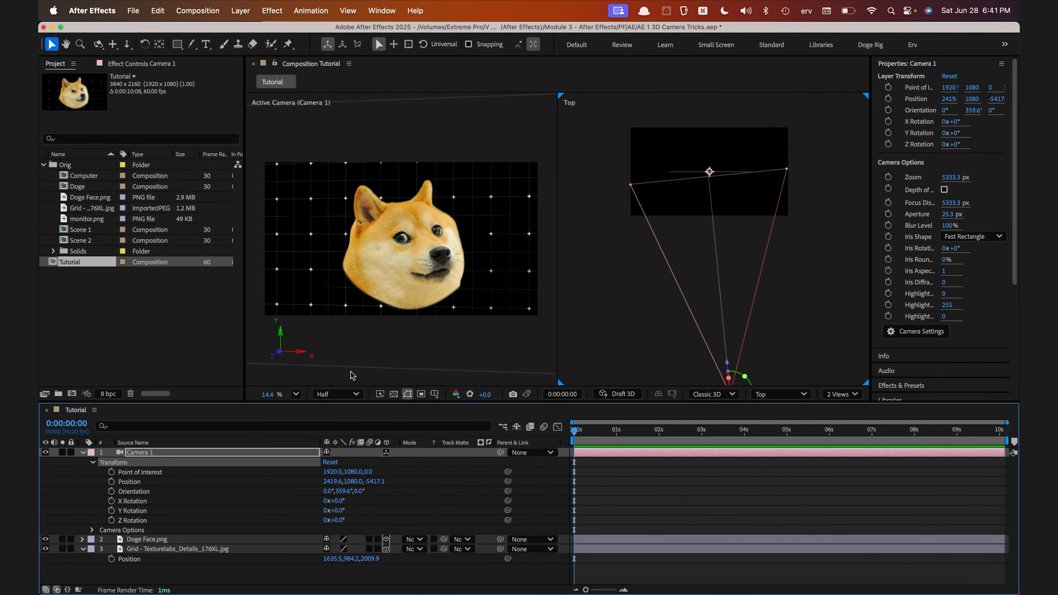
- Try changing the Point of Interest to about 1256, 3870, 0 and moving the camera sideways in the Top view, and undo both
left_click_drag(668, 276, 668, 262)
key("v")
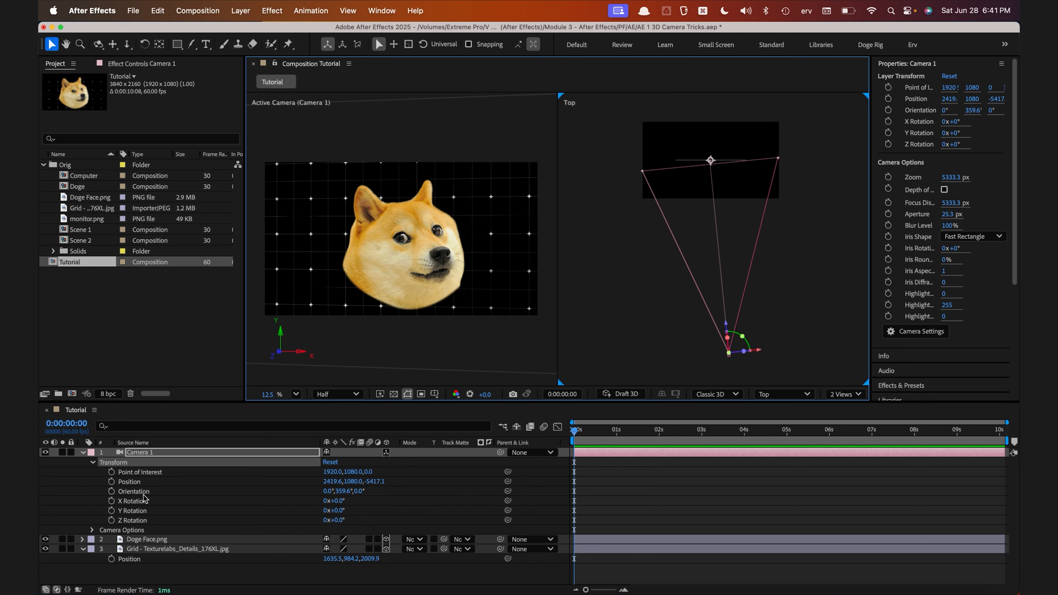
left_click(129, 482)
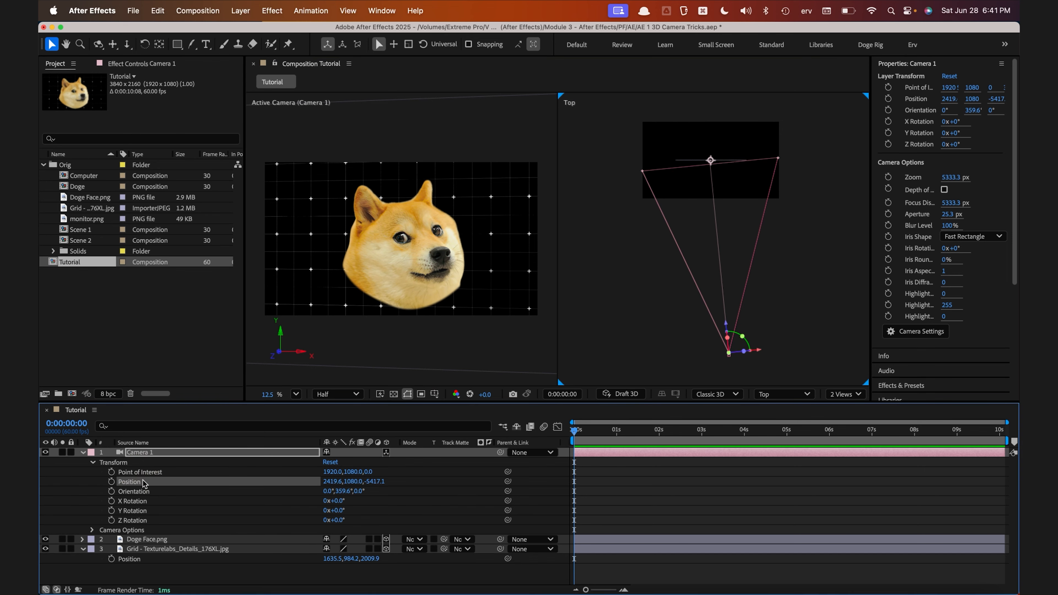
left_click(171, 475)
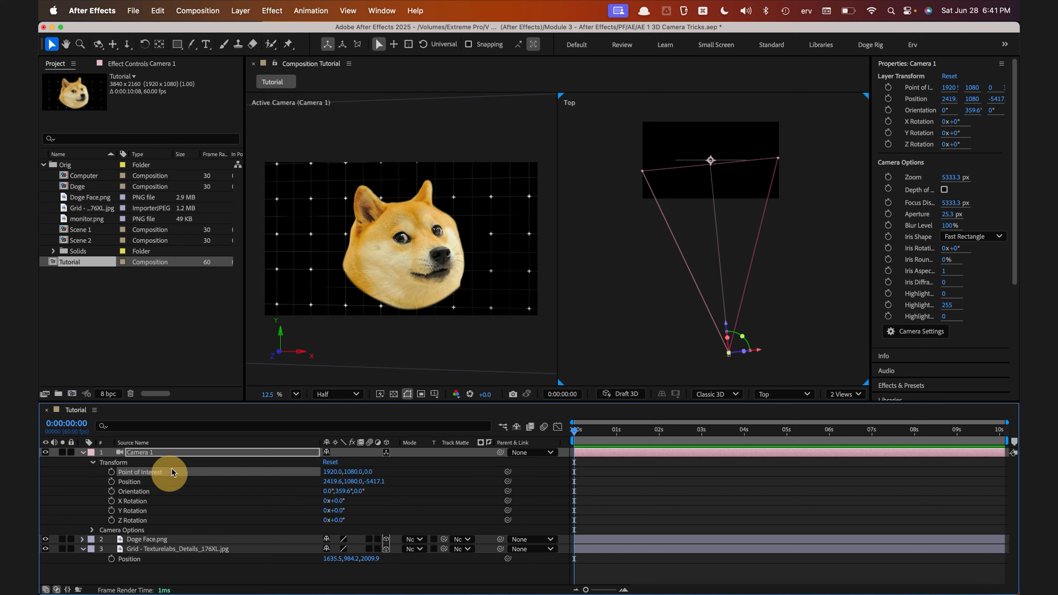
left_click_drag(346, 463, 416, 269)
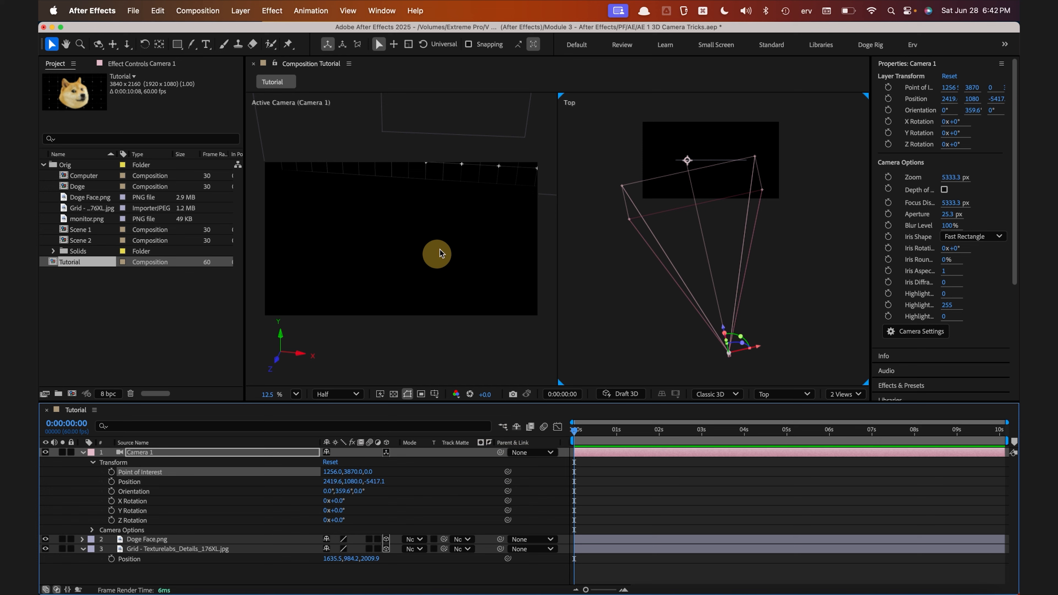
left_click_drag(760, 351, 690, 319)
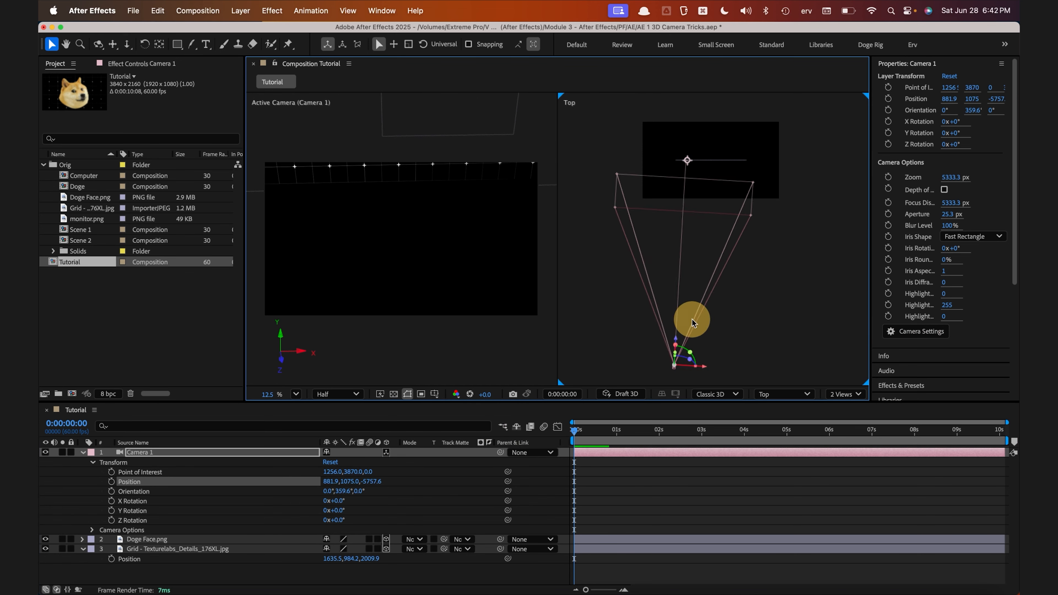
key("super+z")
key("super+z")
- Adjust the Point of Interest's Z value to -124, and try moving the camera along its X axis and undo the move
left_click_drag(369, 472, 1006, 427)
left_click_drag(757, 352, 376, 250)
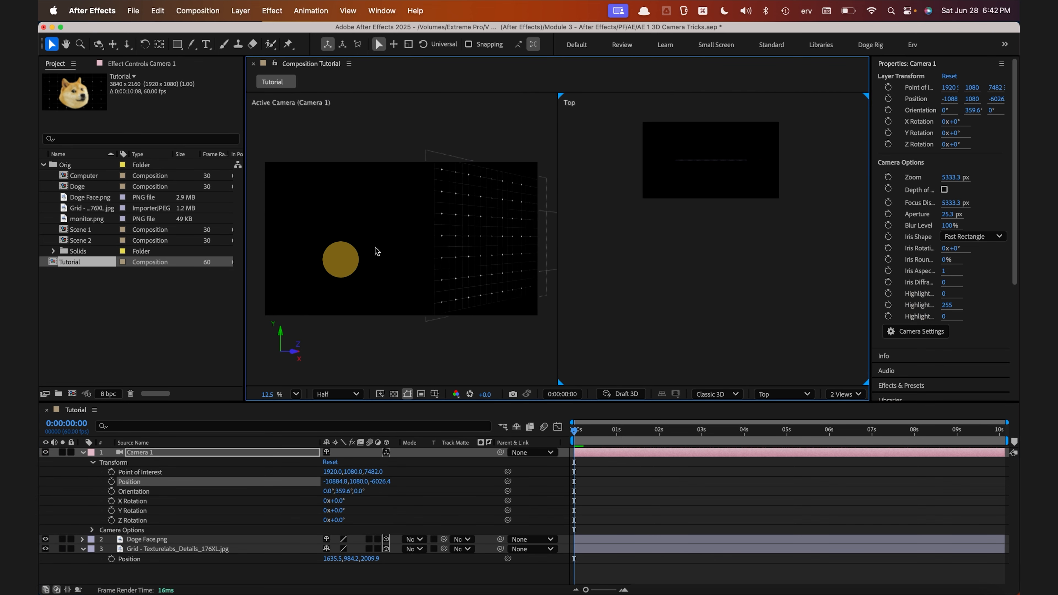
key("super+z")
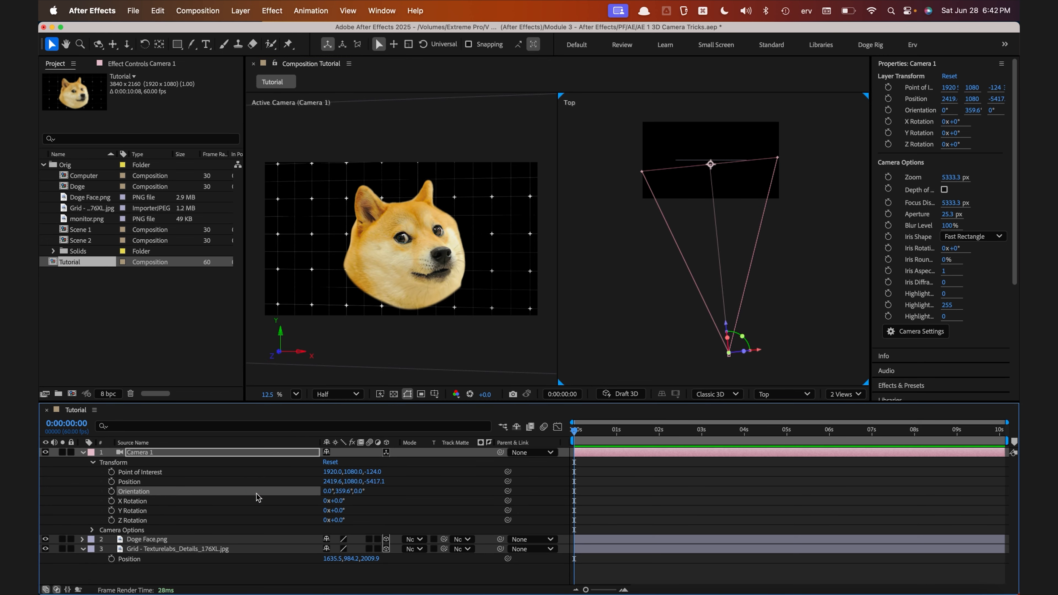
- Try changing the camera's Orientation value, undo the change, and deselect the camera
mouse_move(332, 493)
left_mouse_down()
mouse_move(371, 485)
mouse_move(298, 490)
mouse_move(338, 489)
left_mouse_up()
key("super+z")
left_click(807, 295)
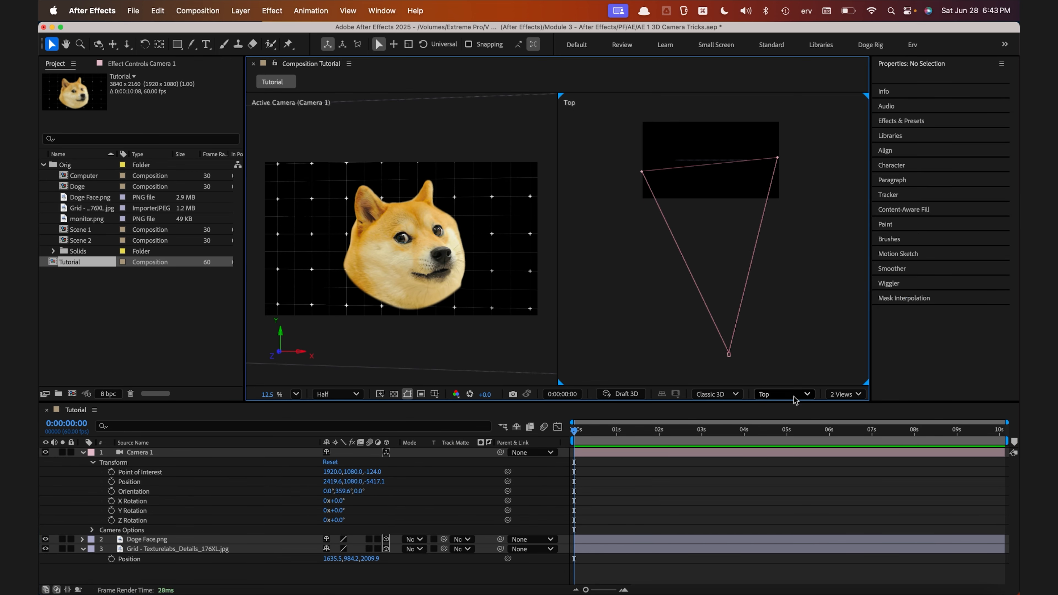
- Switch the second view to Left, frame the whole camera in it, and select the camera through its Transform properties
left_click(782, 395)
left_click(789, 232)
left_click_drag(730, 233, 693, 259)
scroll(652, 247, "down", 1)
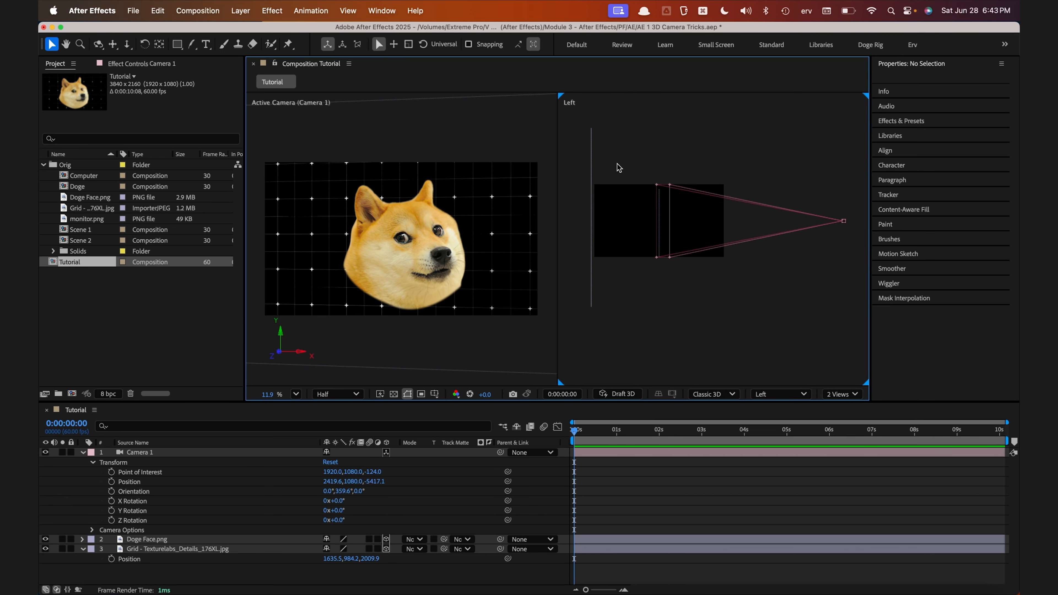
left_click(137, 491)
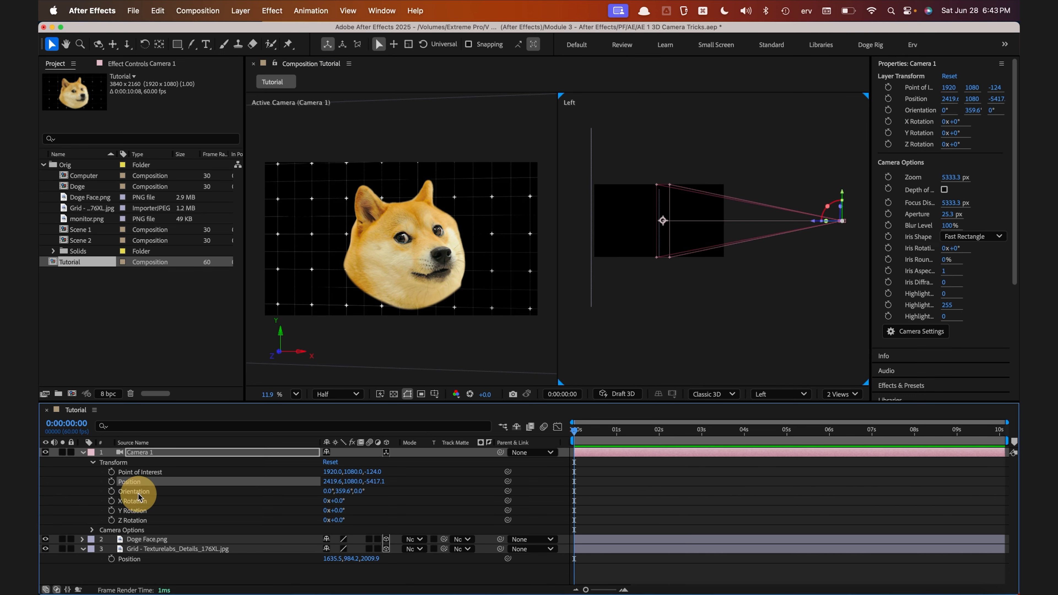
- Try changing the camera's X Orientation while watching the Left view, and undo the change
left_click_drag(328, 491, 349, 480)
key("super+z")
key("super+z")
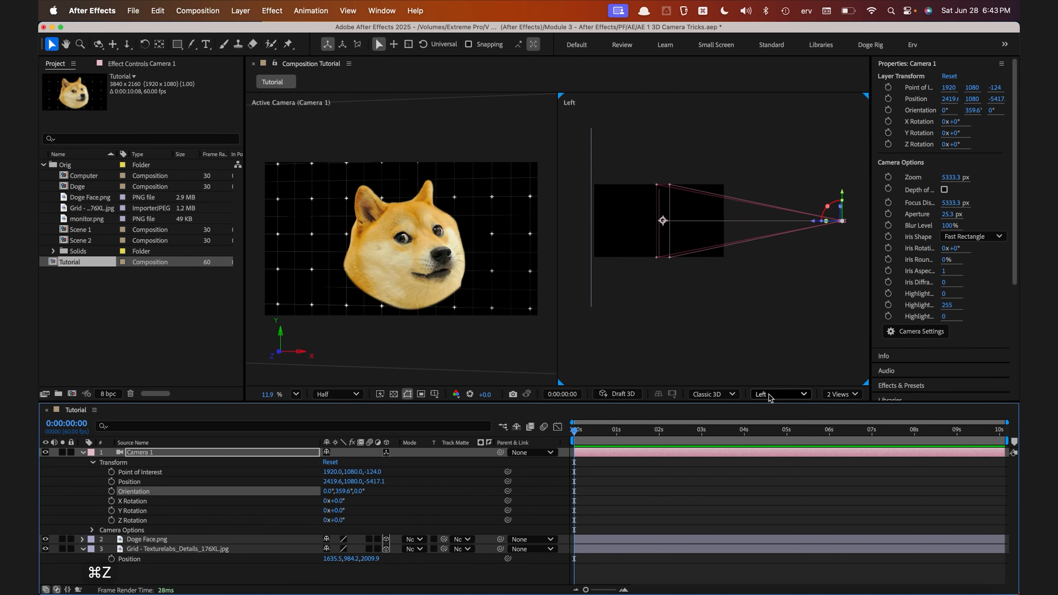
- Switch the second view to Top, try changing the camera's Y Orientation, and undo the change
left_click(768, 398)
left_click(781, 243)
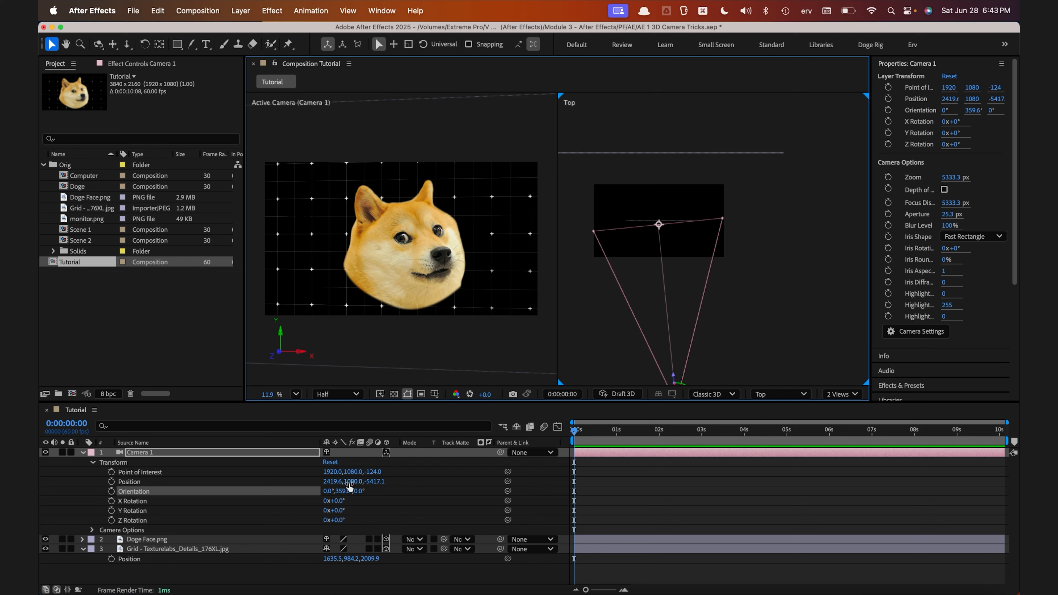
left_click_drag(340, 493, 517, 466)
key("super+z")
key("super+z")
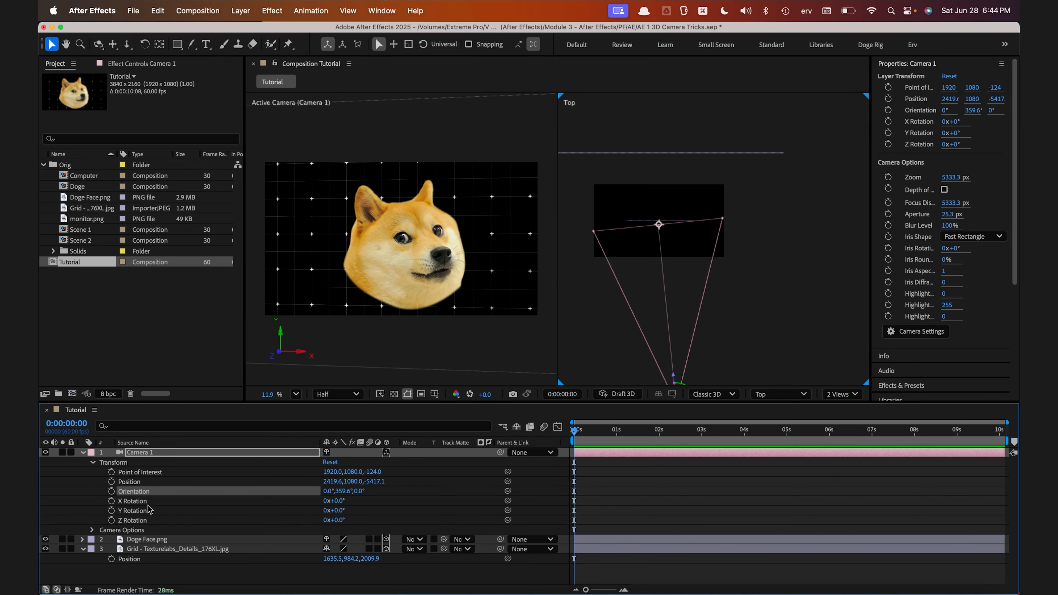
- Try setting the camera's X Rotation to about 58° and, separately, its Y Rotation to about 31°
left_click(165, 505)
left_click(146, 520)
left_click(158, 510)
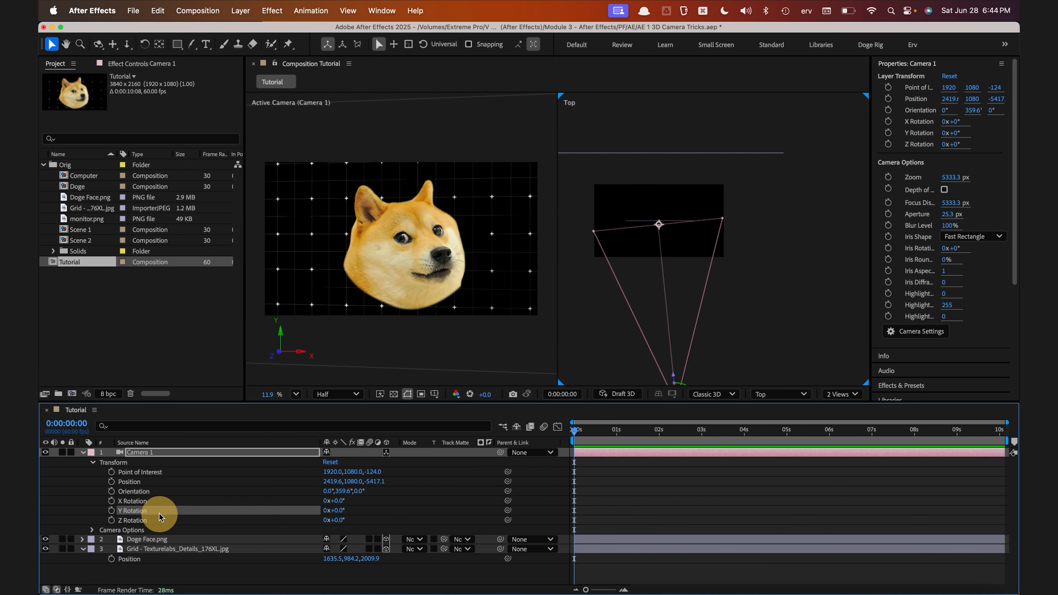
left_click(172, 500)
left_click_drag(355, 502, 377, 503)
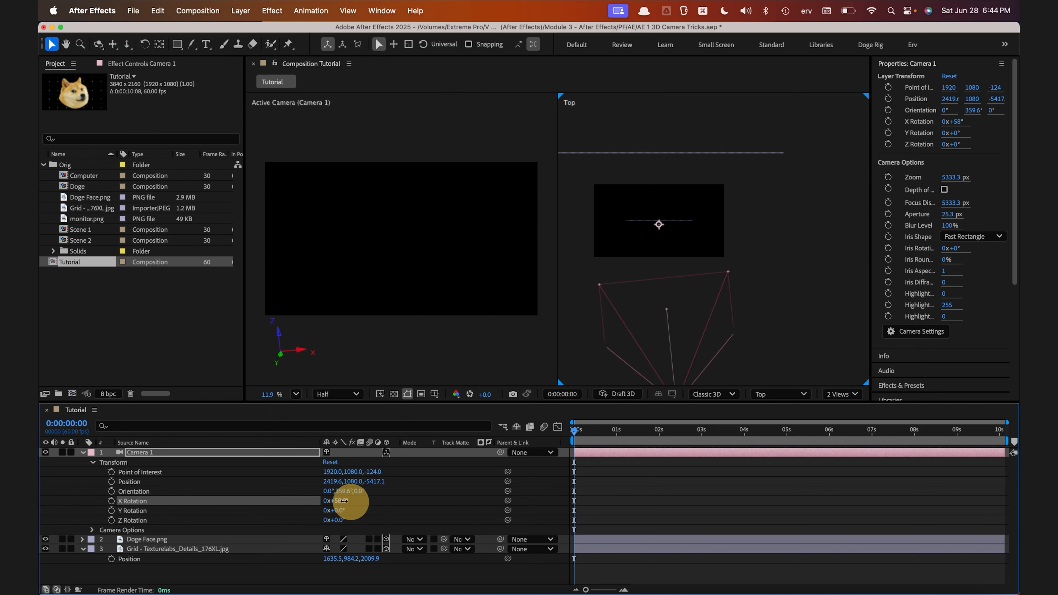
key("super+z")
key("super+z")
key("super+z")
key("super+z")
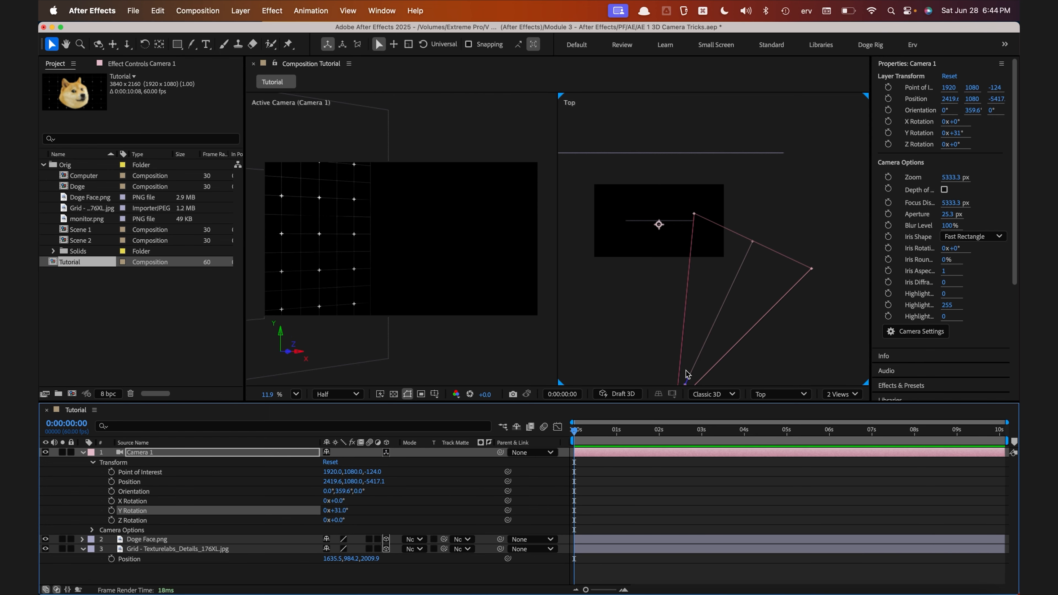
- Undo the camera changes back to Point of Interest 1920, 1080, 0 and Position 2043, 1080, -5428.3
key("super+z")
key("super+z")
key("super+z")
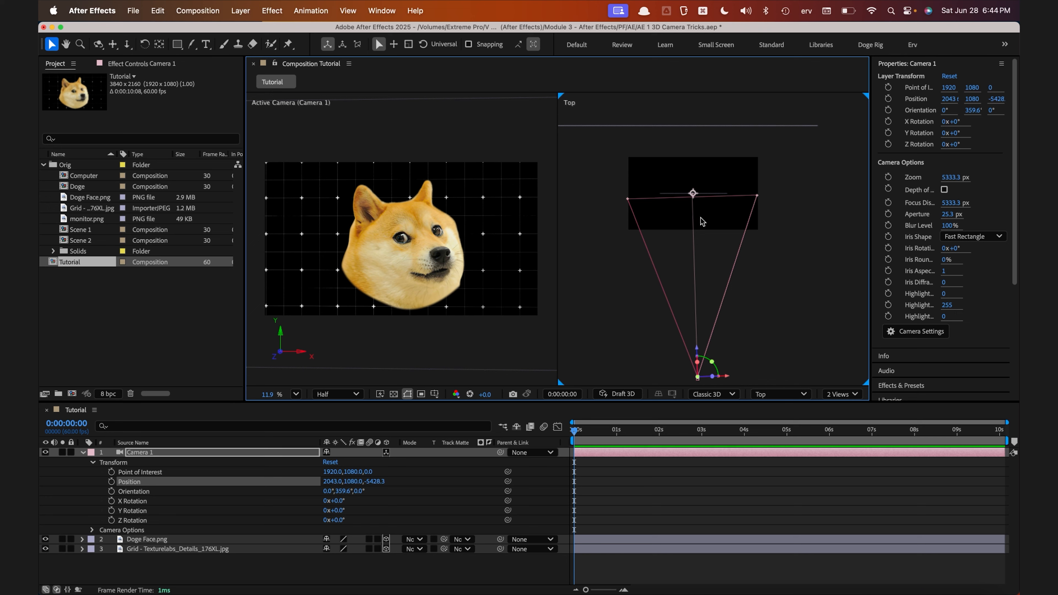
- Switch the composition to a single Active Camera view and enlarge it to about 43%
left_click(846, 399)
left_click(848, 411)
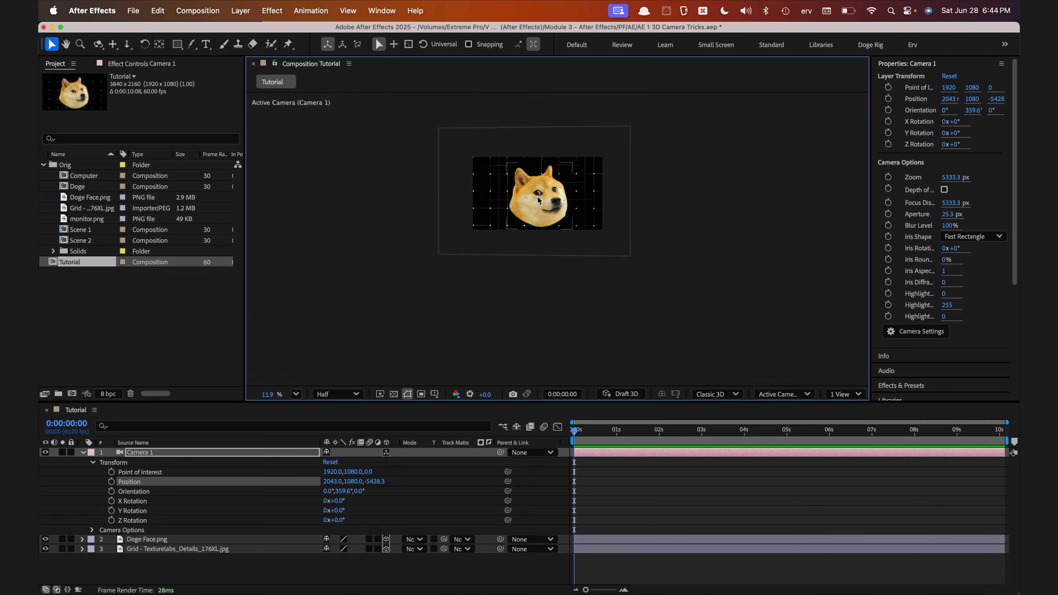
scroll(500, 171, "up", 5)
scroll(495, 156, "up", 2)
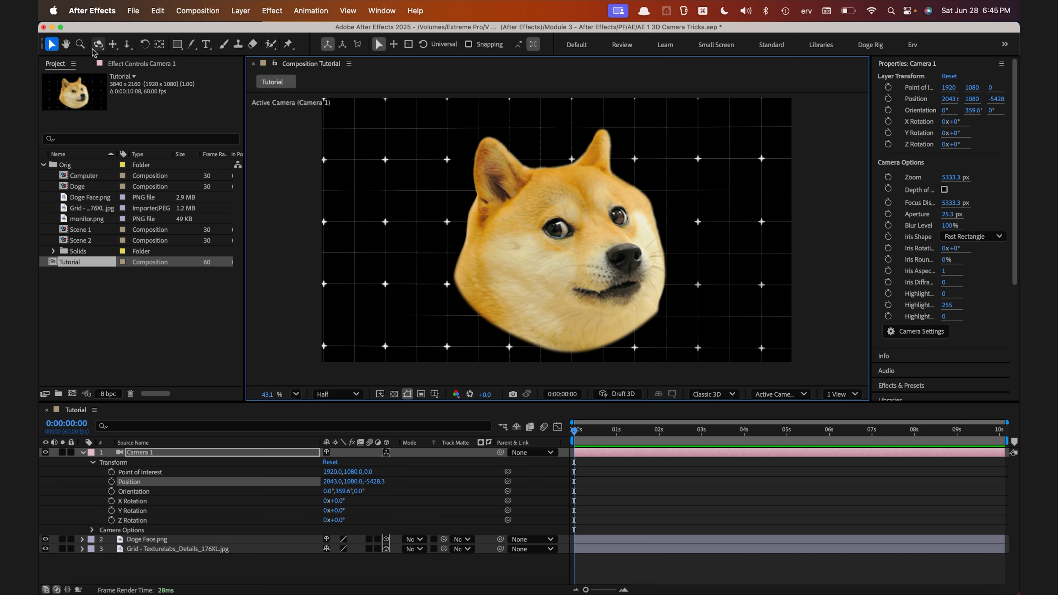
- Try orbiting the camera around the dog's face with the Orbit tool, and undo the move
left_click(114, 44)
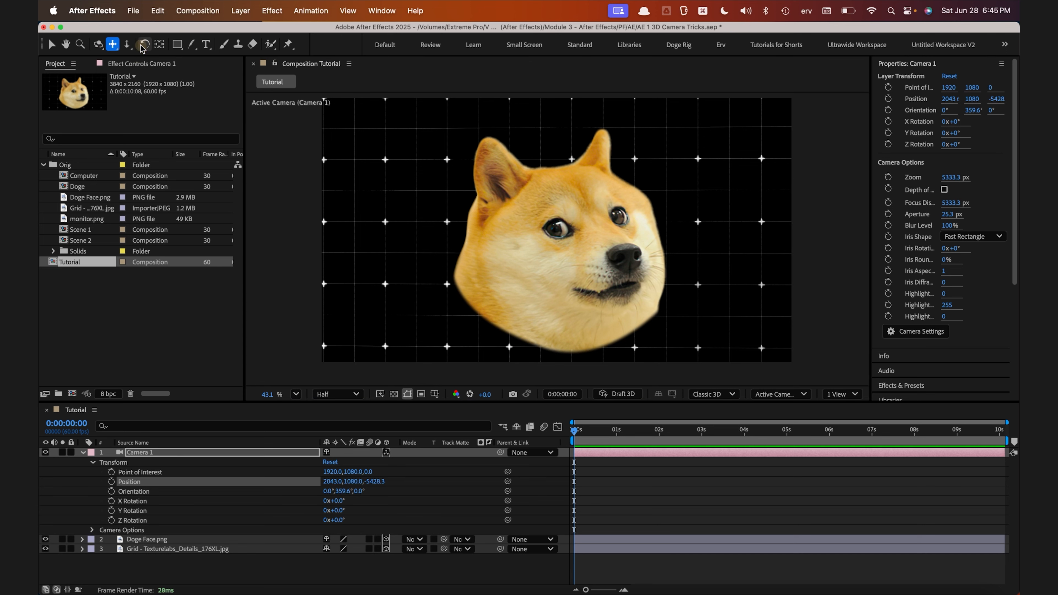
left_click(114, 44)
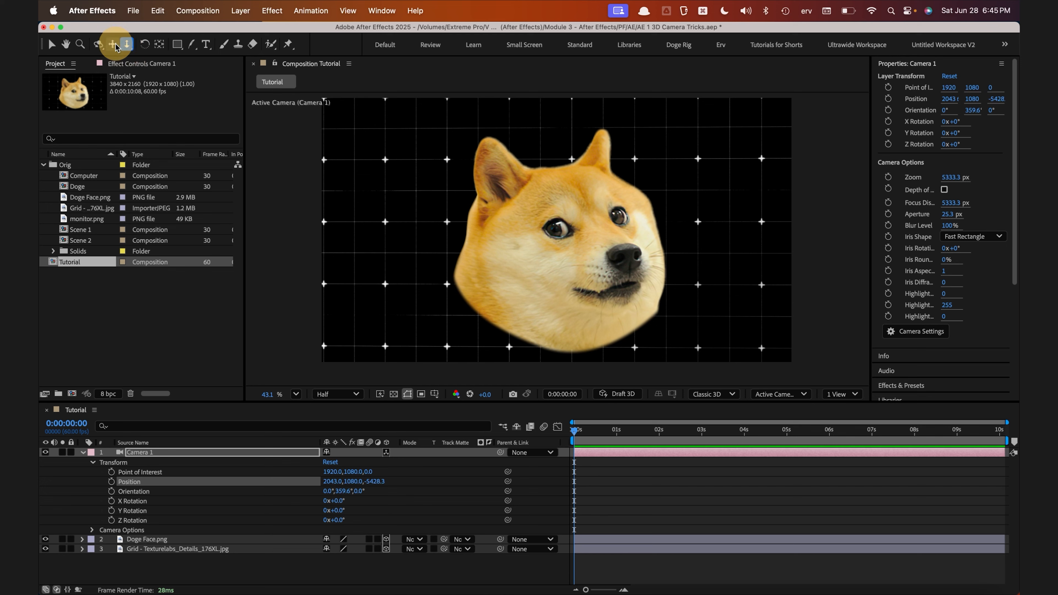
left_click(99, 44)
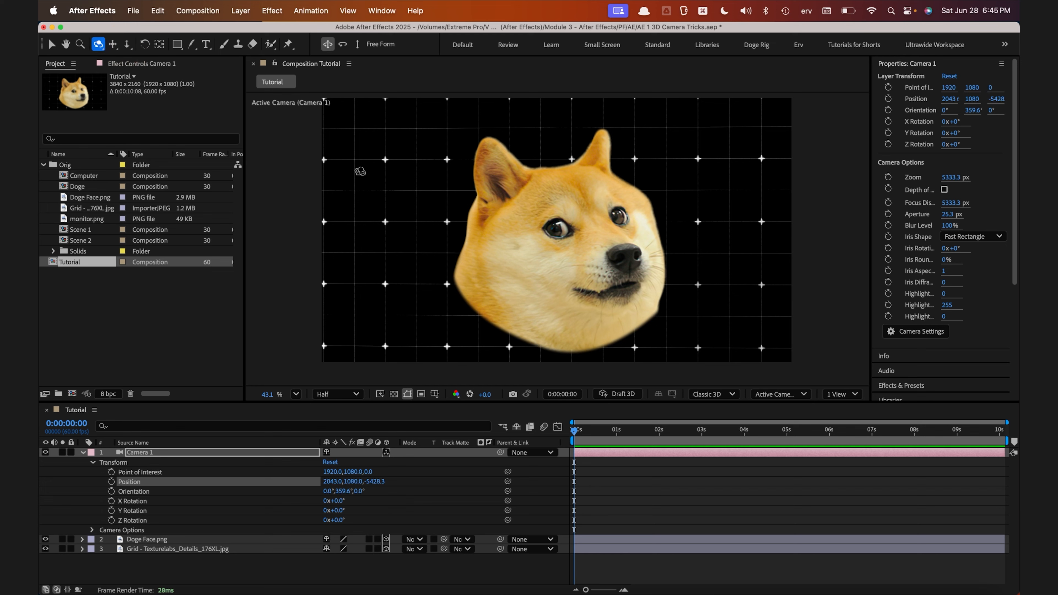
left_click_drag(613, 186, 647, 187)
key("super+z")
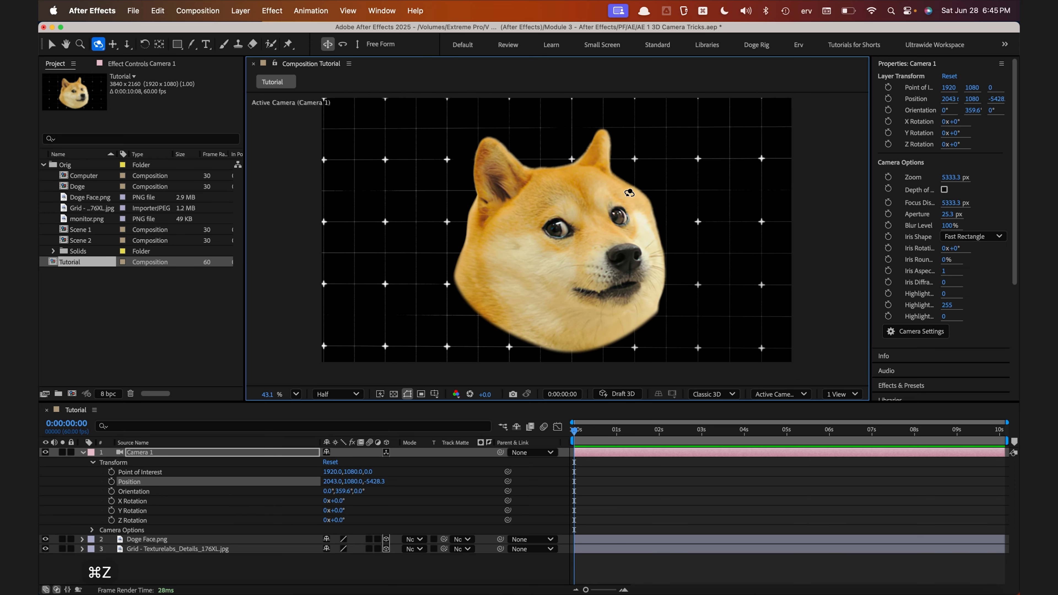
- Try moving the camera with the Pan tool to a position of about 2071, 607, -5428, and undo it
left_click(112, 44)
left_click_drag(528, 232, 537, 276)
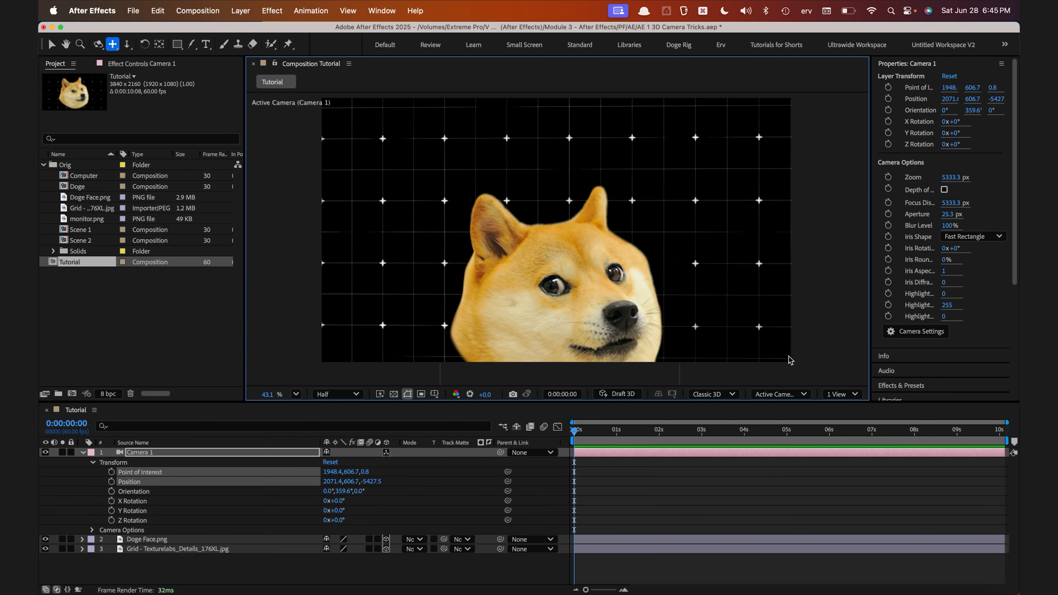
key("super+z")
- Show two views, set the second to Custom View 1, and frame the layers and camera in it
left_click(842, 394)
left_click(838, 427)
scroll(686, 236, "down", 5)
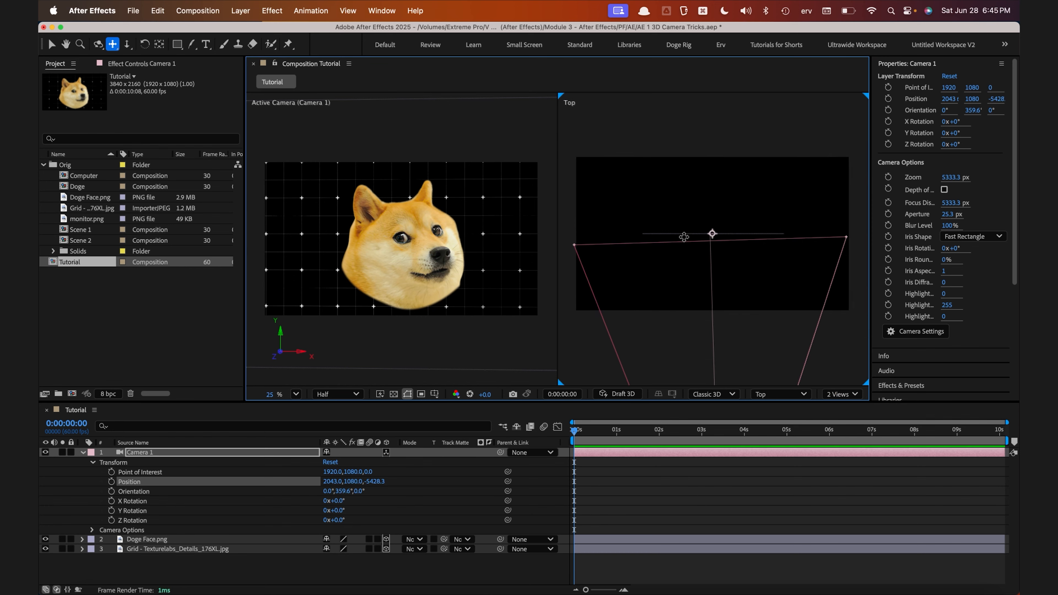
left_click_drag(685, 249, 699, 130)
left_click_drag(693, 170, 722, 201)
scroll(693, 179, "down", 1)
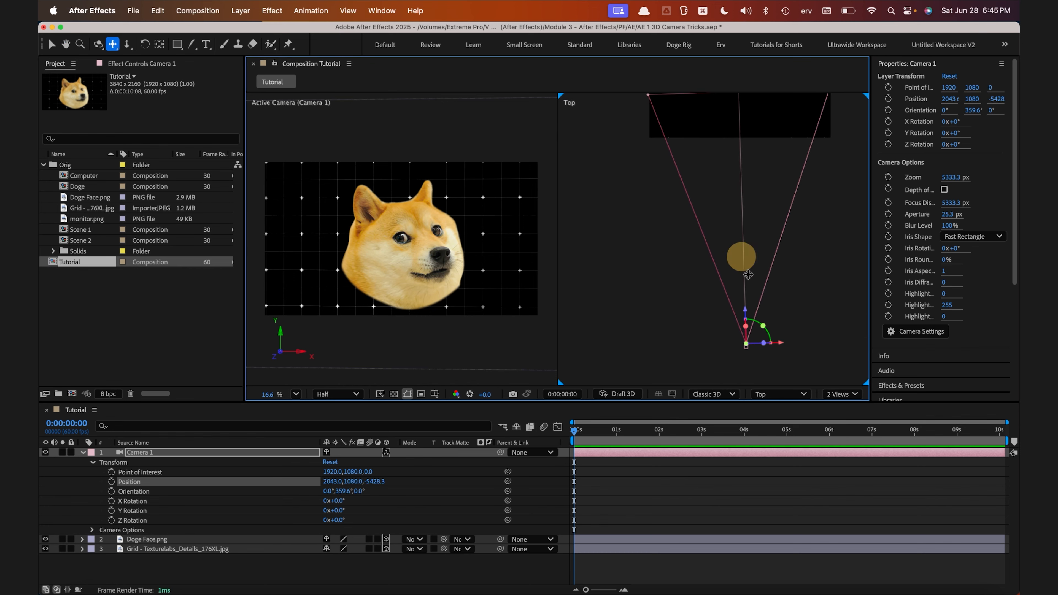
left_click(783, 397)
left_click(791, 307)
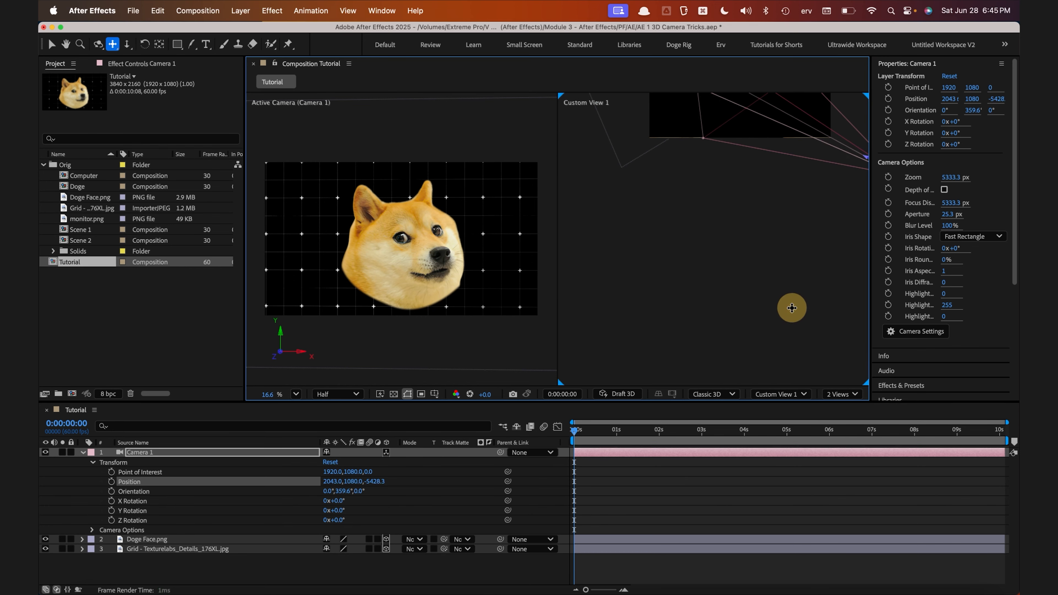
left_click_drag(721, 173, 652, 303)
- Try panning the camera in the Active Camera view, undo the pan, and dolly the camera in to about -4337 in Z
left_click_drag(411, 260, 346, 208)
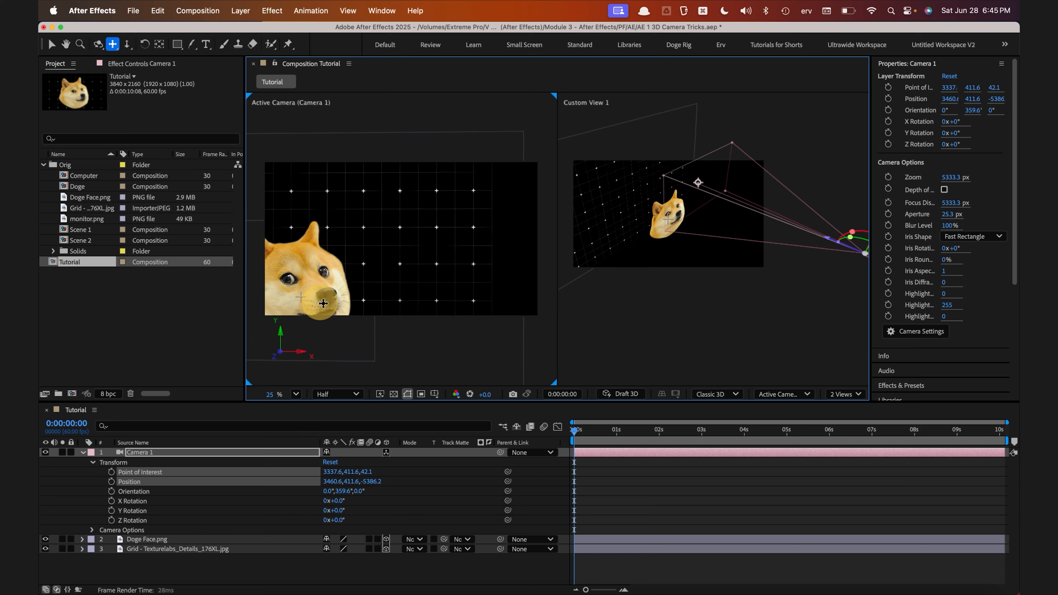
left_click(126, 44)
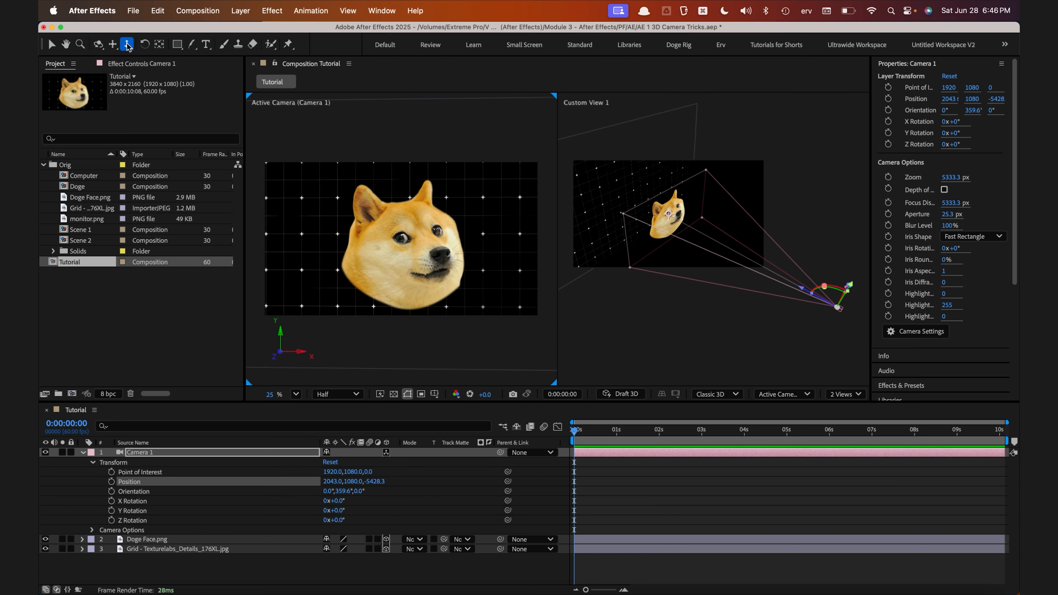
left_click_drag(411, 270, 408, 228)
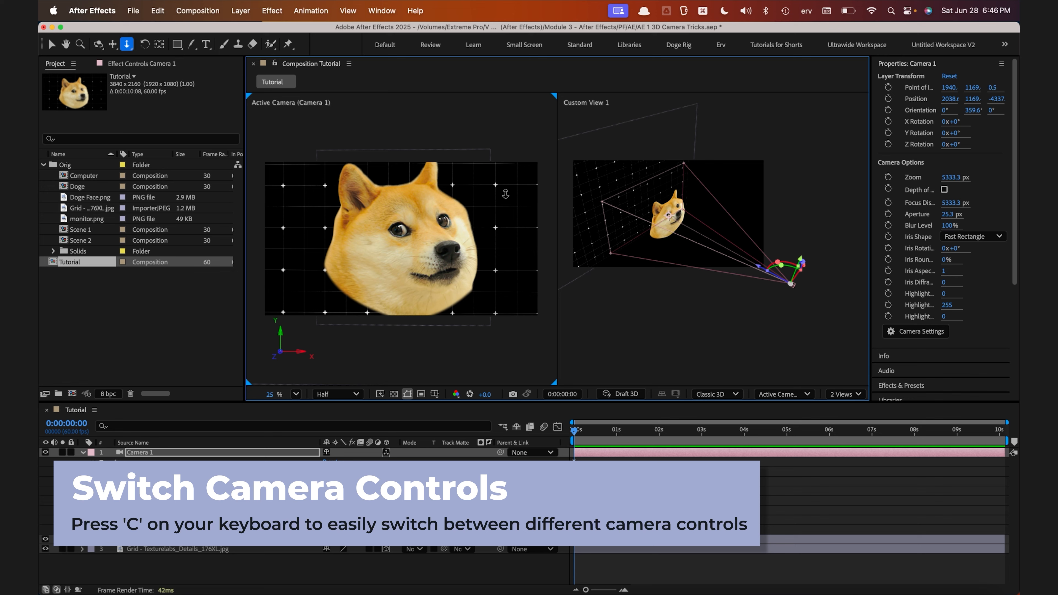
- Cycle repeatedly through the Orbit, Pan and Dolly camera tools and orbit the camera to about 653, 884, -4162
key("c")
key("c")
key("c")
key("c")
key("c")
key("c")
key("c")
key("c")
key("c")
key("c")
key("c")
key("c")
key("c")
mouse_move(409, 228)
left_mouse_down()
mouse_move(378, 229)
mouse_move(403, 217)
mouse_move(380, 204)
mouse_move(423, 212)
mouse_move(422, 223)
left_mouse_up()
key("c")
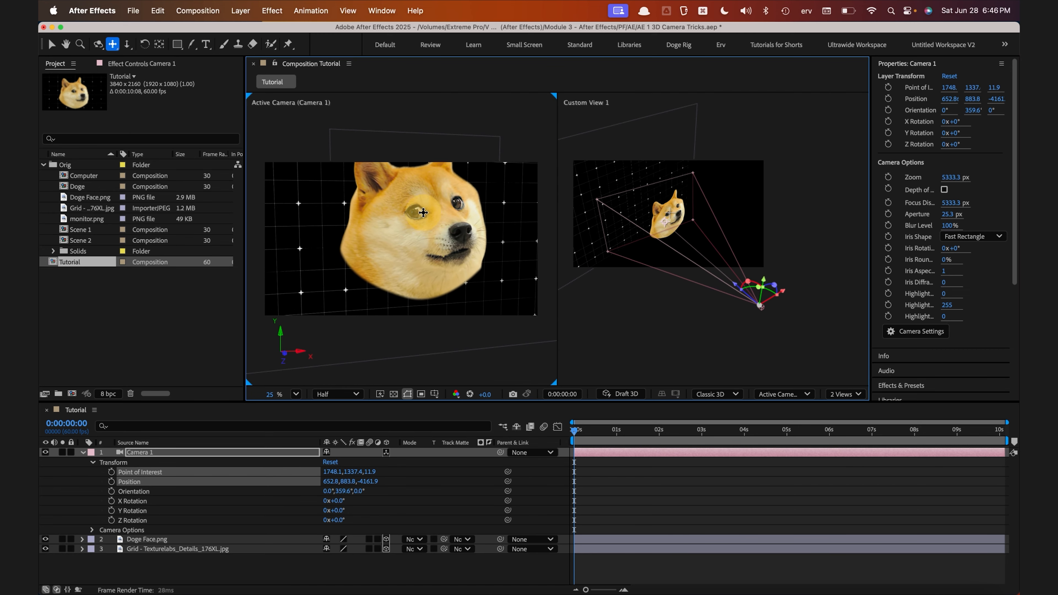
- Keep alternating the camera tools while moving the camera around the dog's face to about 2733, 723, -3344
key("c")
left_click_drag(422, 223, 381, 299)
key("c")
key("c")
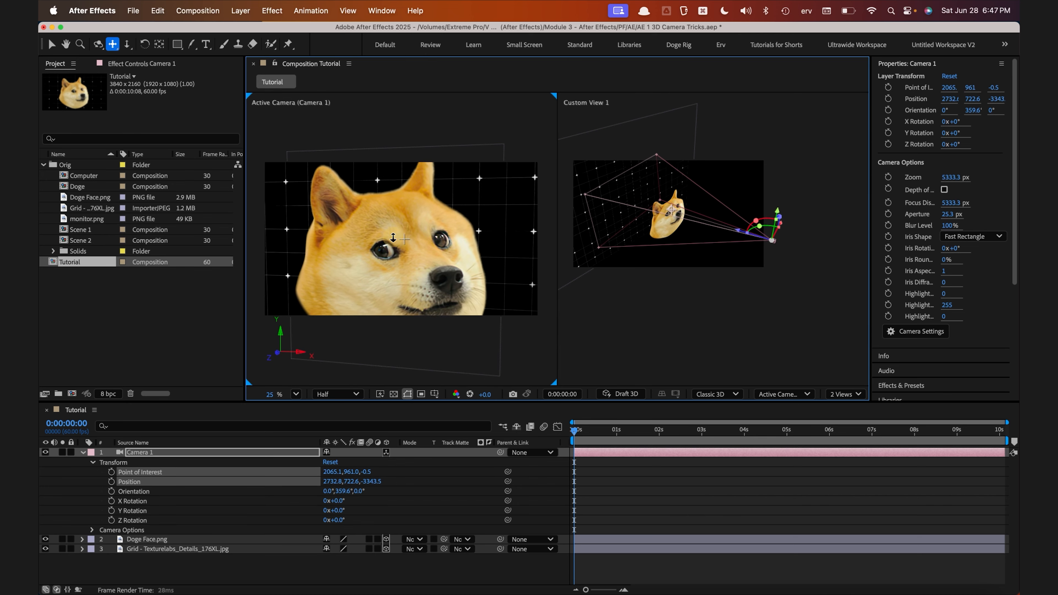
key("c")
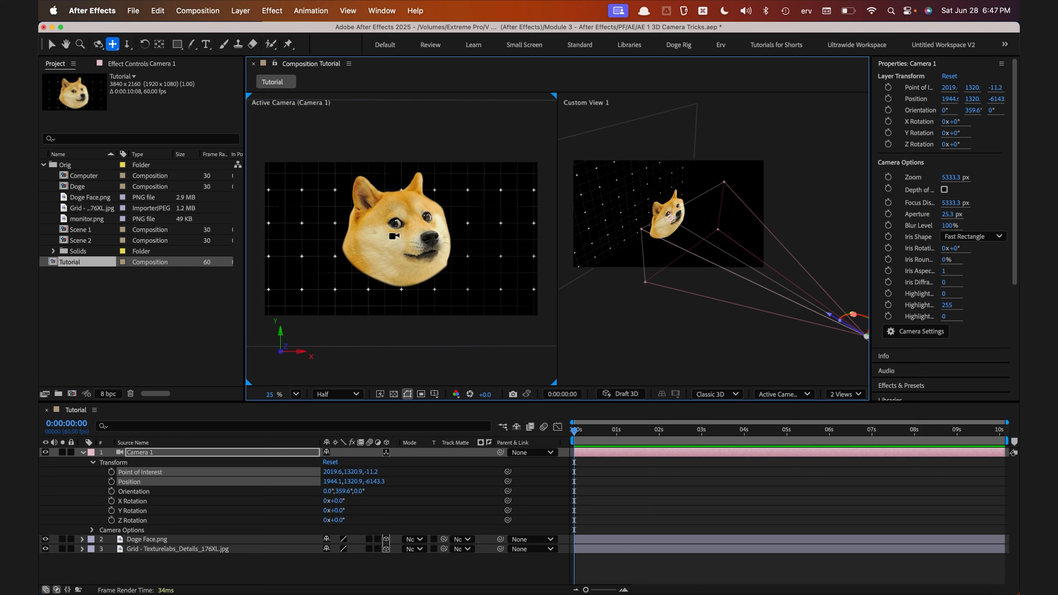
- Orbit, pan and dolly the camera in the Active Camera view to a position of about 1737, 1081, -5702
left_click_drag(400, 240, 404, 243)
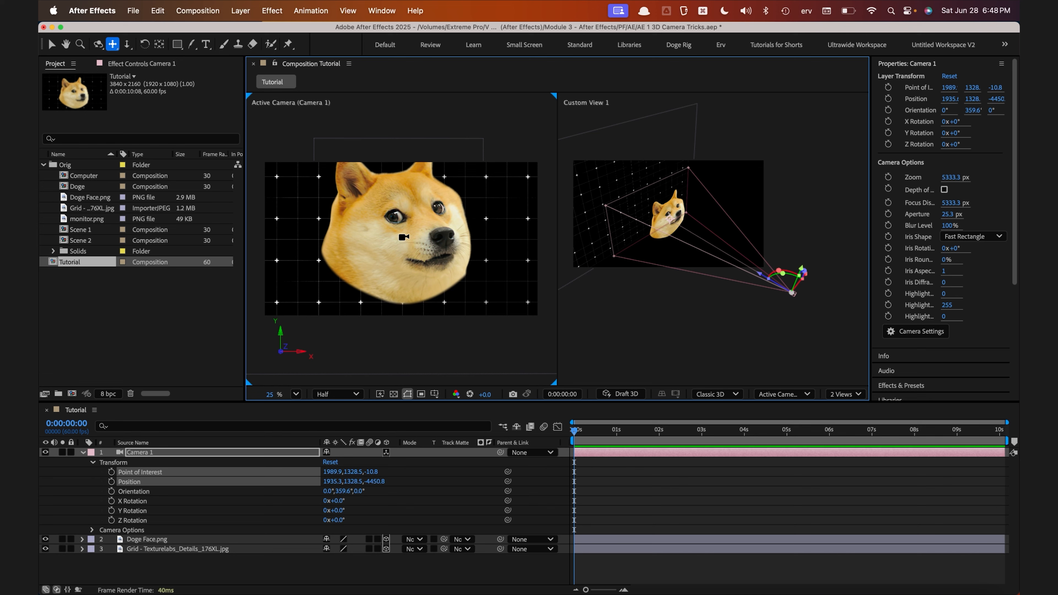
mouse_move(406, 234)
left_mouse_down()
mouse_move(387, 239)
mouse_move(400, 236)
left_mouse_up()
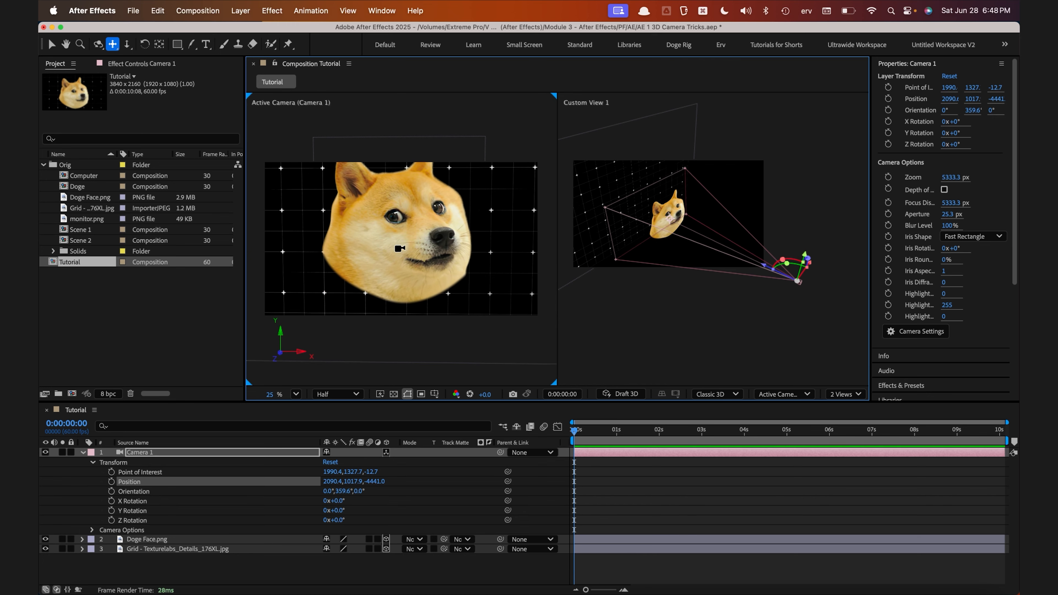
mouse_move(398, 242)
left_mouse_down()
mouse_move(394, 255)
mouse_move(394, 209)
mouse_move(405, 238)
left_mouse_up()
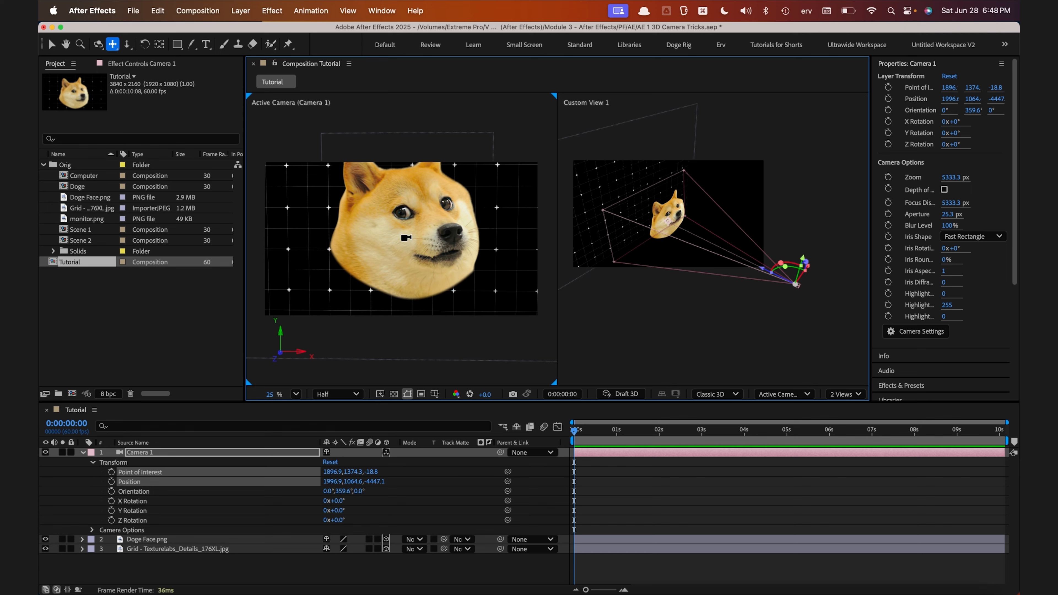
left_click_drag(417, 211, 394, 234)
left_click_drag(333, 249, 377, 244)
left_click_drag(443, 254, 443, 220)
left_click_drag(407, 238, 430, 259)
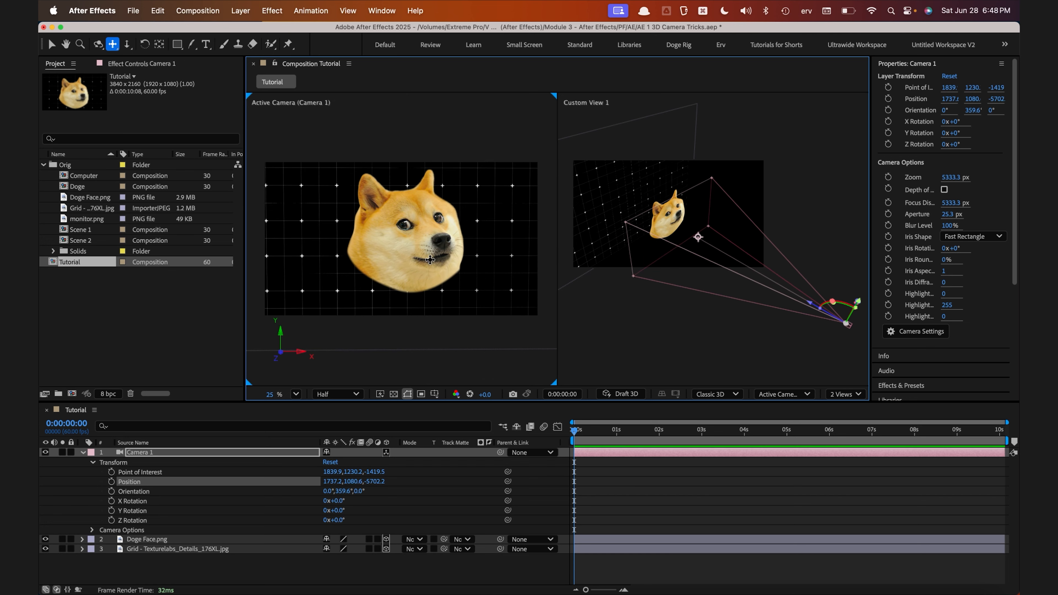
- Activate the Custom View 1 viewport and orbit it to see the camera and layers from another angle
left_click(789, 396)
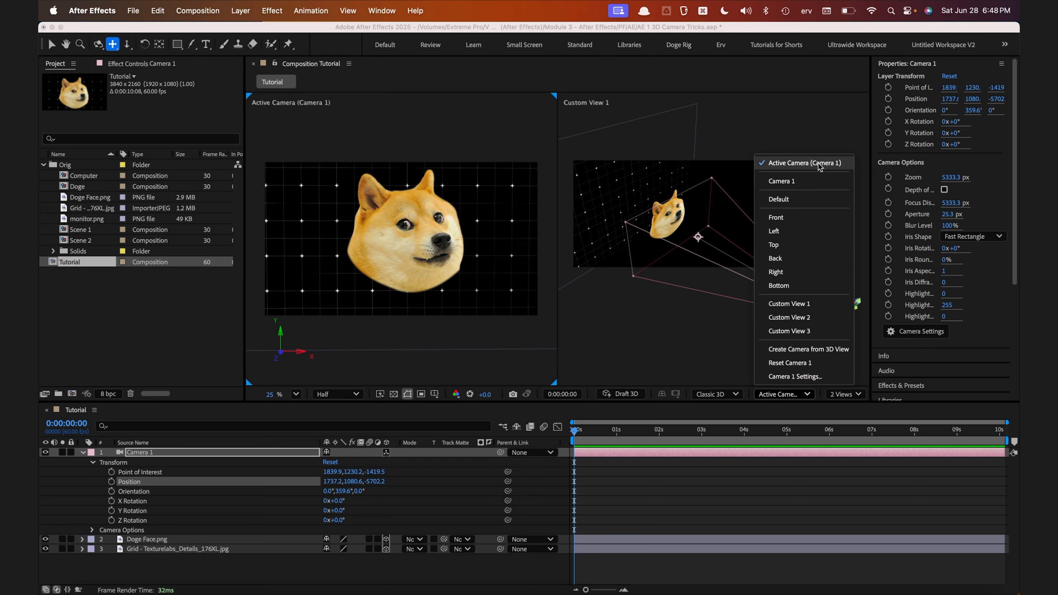
left_click(422, 189)
left_click(703, 133)
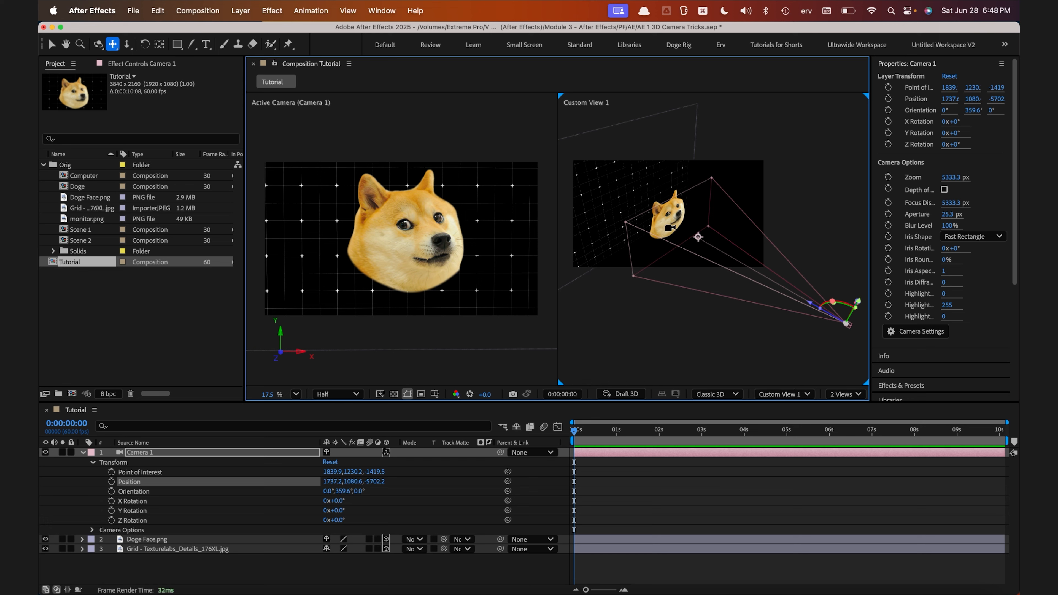
left_click_drag(668, 231, 671, 210)
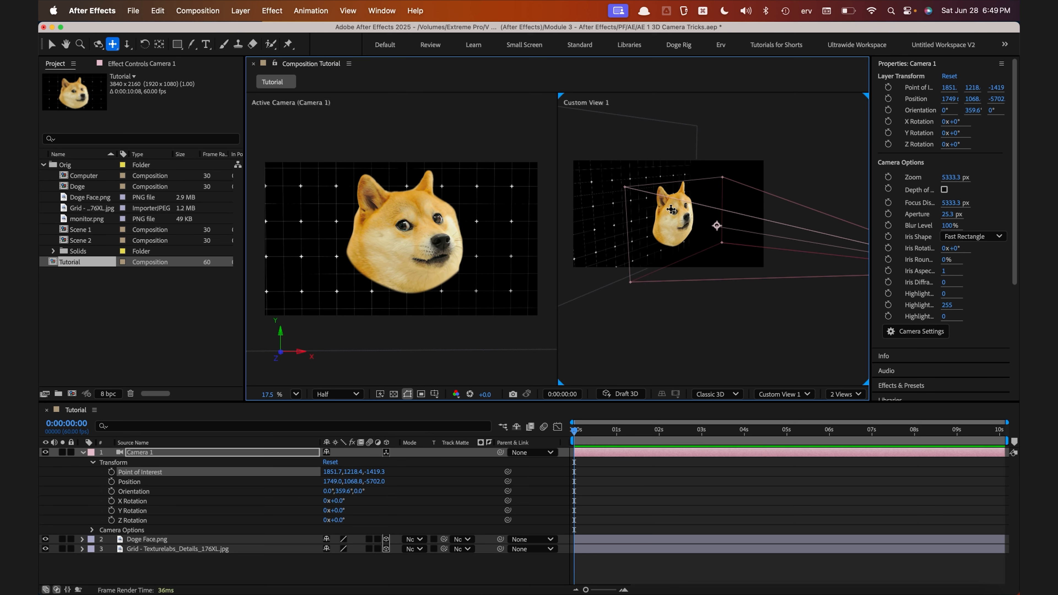
- Try orbiting the camera around the dog's face and around the background grid in the Active Camera view, undoing each orbit
left_click(450, 235)
key("1")
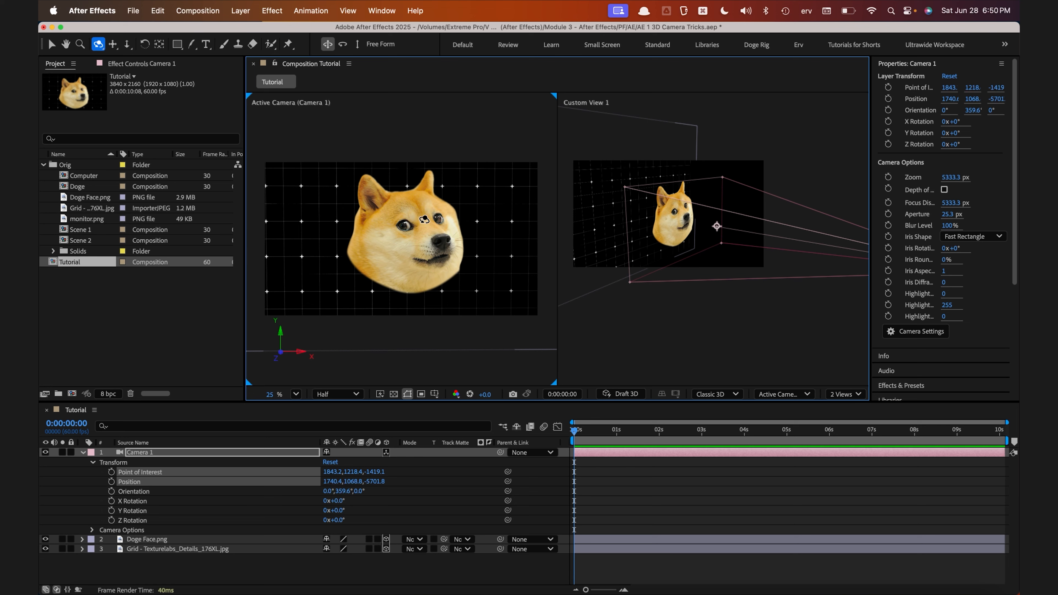
mouse_move(422, 237)
left_mouse_down()
mouse_move(430, 239)
mouse_move(425, 227)
left_mouse_up()
key("super+z")
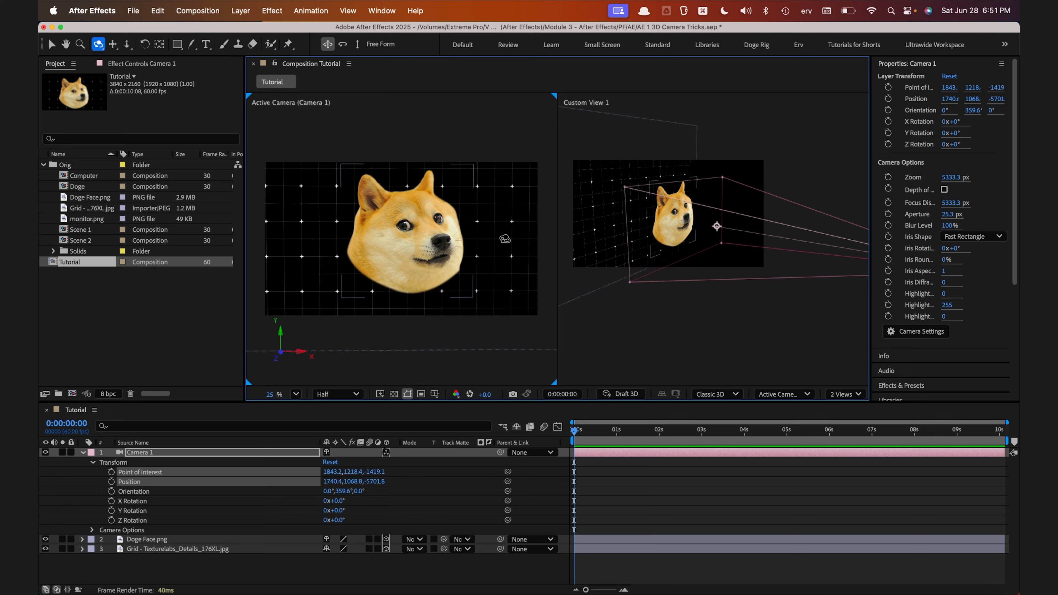
left_click_drag(511, 234, 489, 231)
key("super+z")
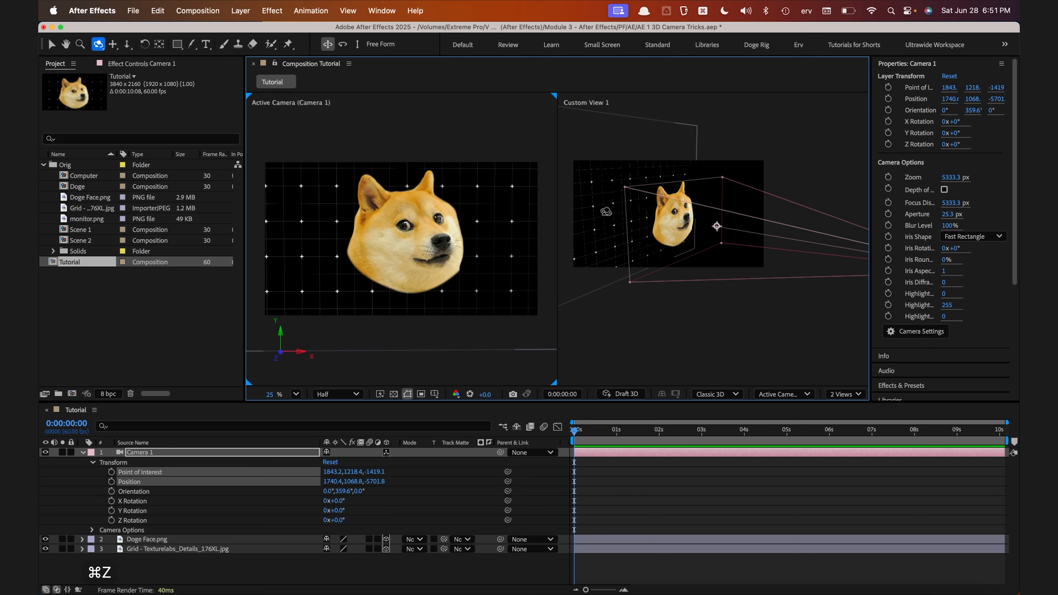
- Select the grid layer in Custom View 1 and move it back along Z to about 6872
key("v")
left_click(605, 213)
left_click_drag(637, 208, 561, 187)
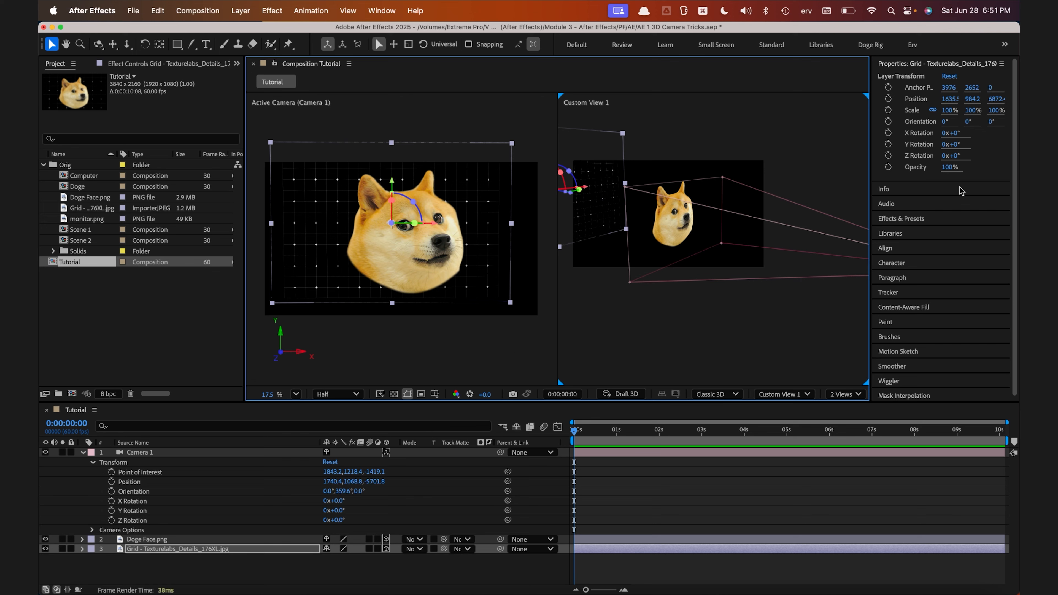
- Try changing the grid layer's Scale, undo the change, and deselect the layer
left_click_drag(949, 110, 962, 111)
key("super+z")
left_click(792, 401)
left_click(702, 348)
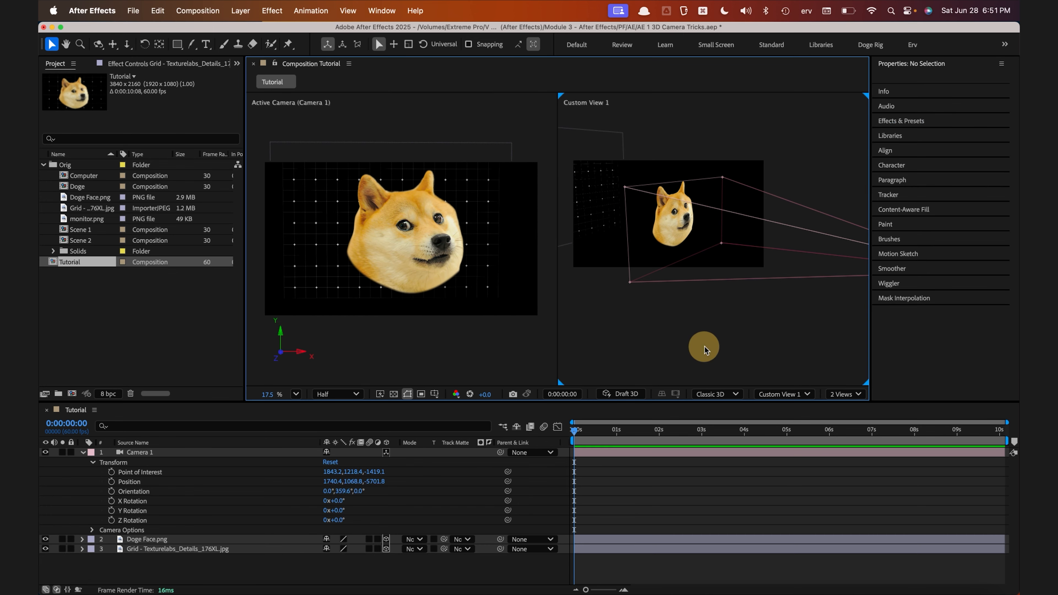
- Switch the second viewport to Top view and set the grid layer's Scale to 140%
left_click(792, 400)
left_click(796, 245)
left_click(697, 255)
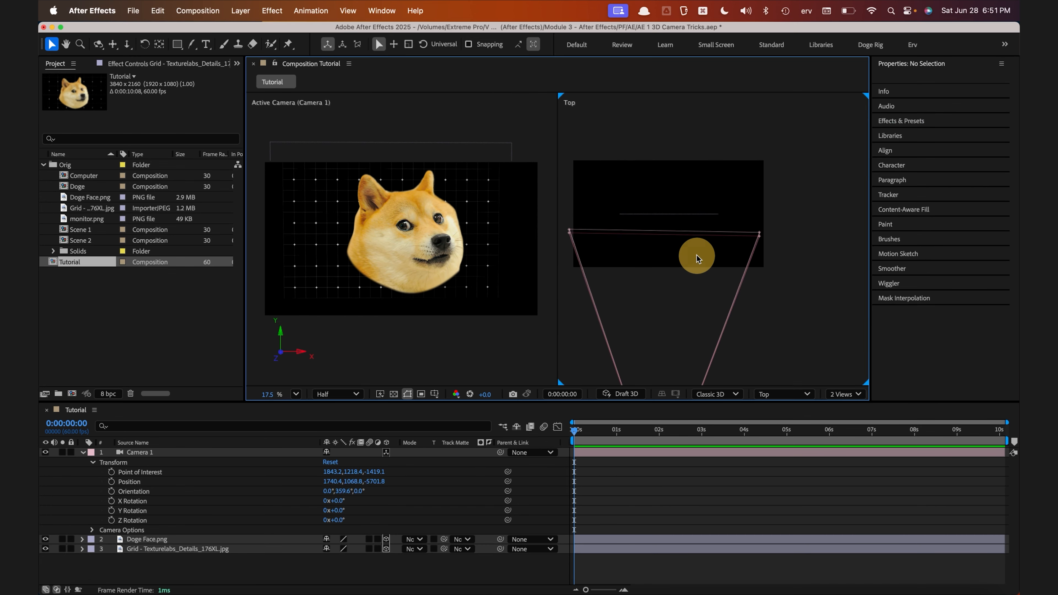
left_click_drag(950, 110, 971, 111)
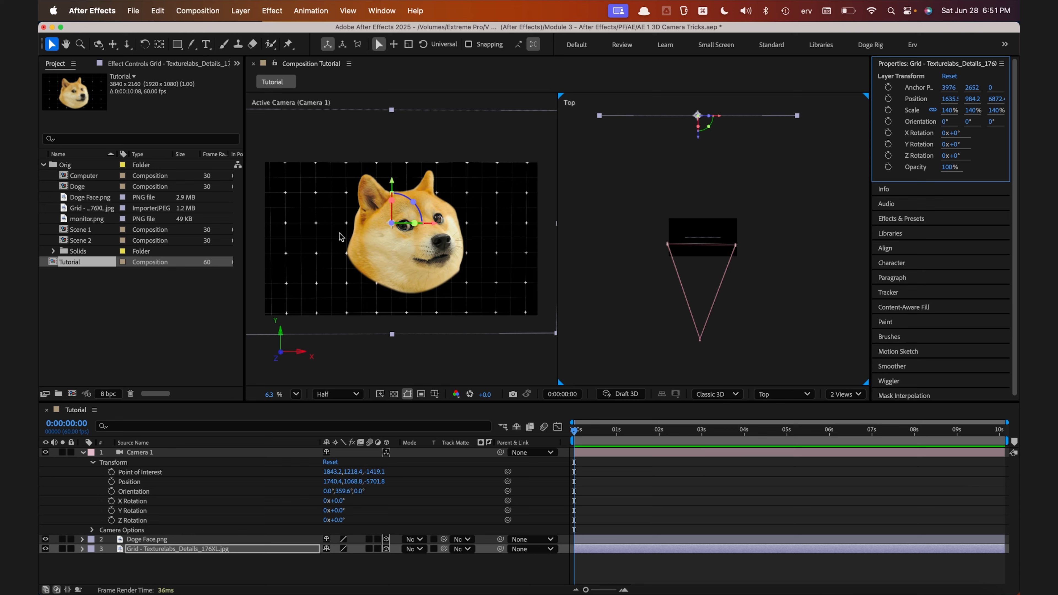
- Try orbiting the camera around the background grid in the Active Camera view, then undo the orbit
key("c")
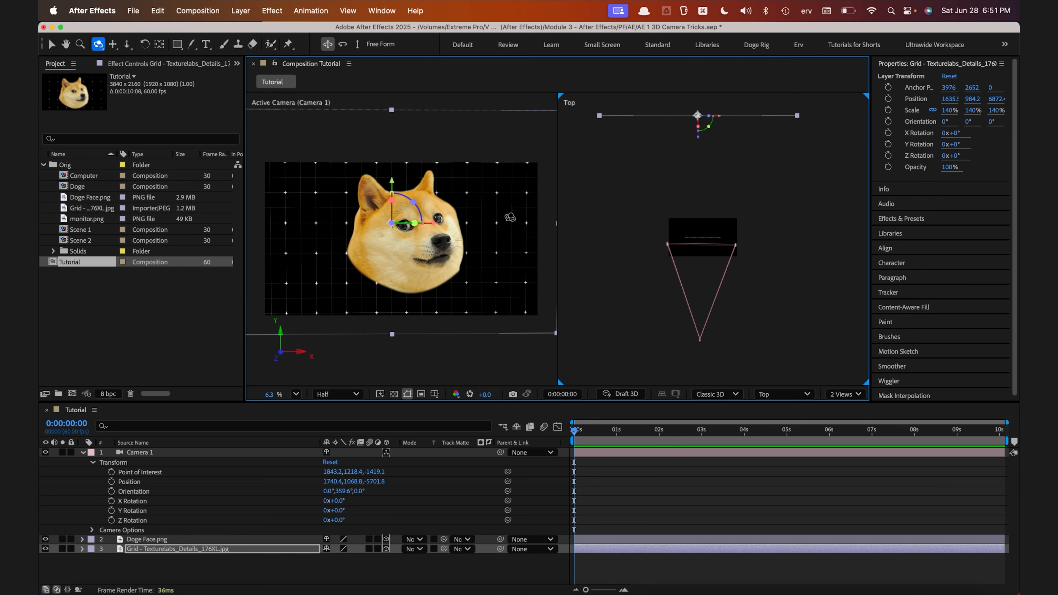
mouse_move(510, 228)
left_mouse_down()
mouse_move(492, 225)
mouse_move(529, 229)
mouse_move(491, 227)
mouse_move(514, 226)
mouse_move(505, 219)
left_mouse_up()
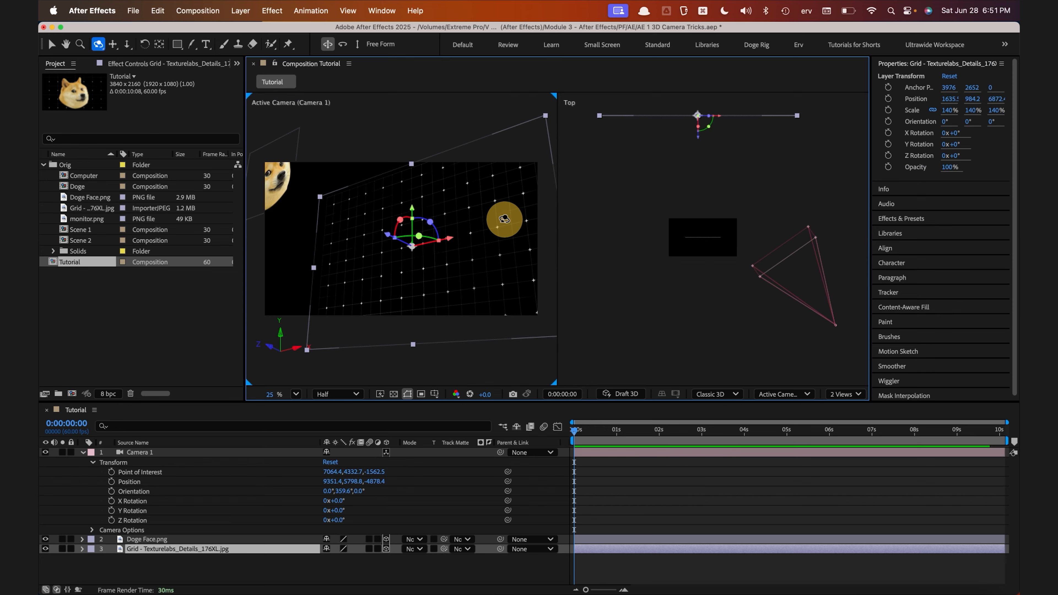
key("super+z")
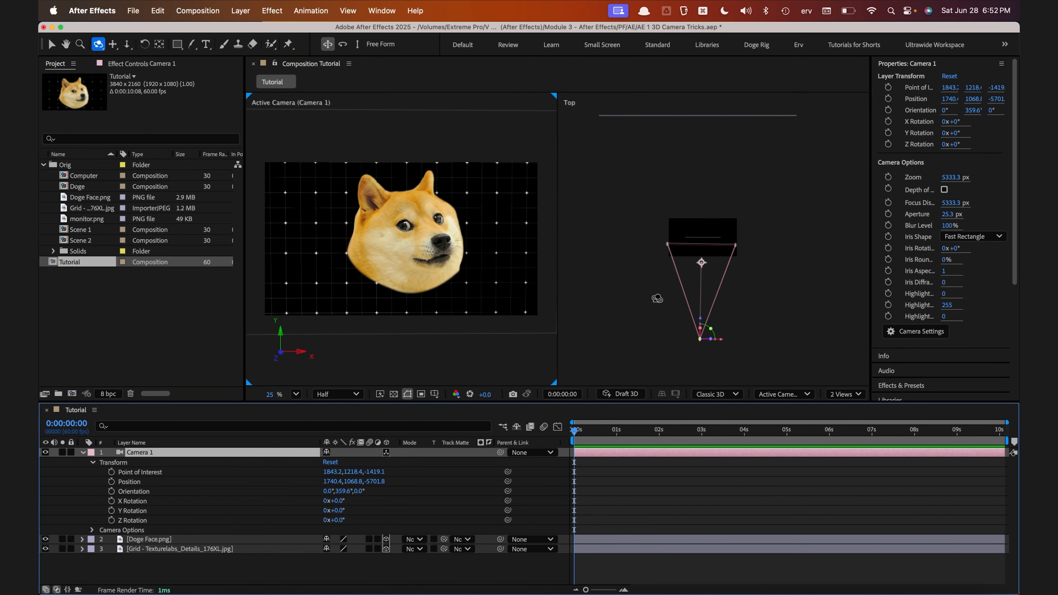
- Move the camera's Point of Interest in Top view to the dog face's depth, about Z -5, and select the Doge Face layer
scroll(661, 253, "up", 5)
left_click_drag(678, 274, 687, 191)
scroll(704, 234, "up", 3)
key("v")
left_click(674, 193)
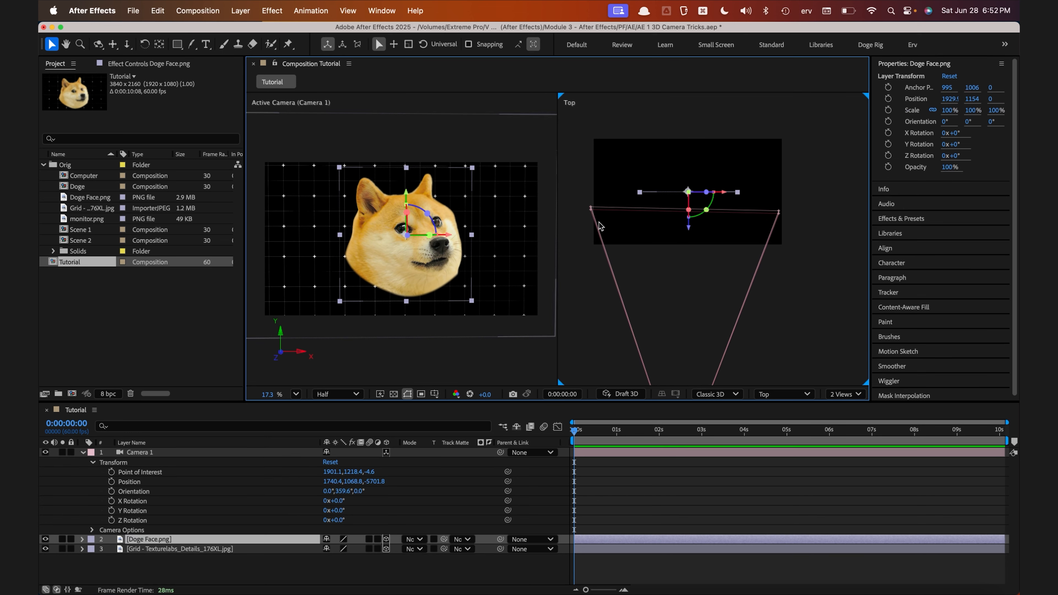
- Try orbiting around the grid and around the dog's face with the Point of Interest on the face, undoing each orbit
key("super+shift+a")
left_click(475, 235)
key("c")
mouse_move(523, 200)
left_mouse_down()
mouse_move(499, 218)
mouse_move(532, 203)
left_mouse_up()
key("super+z")
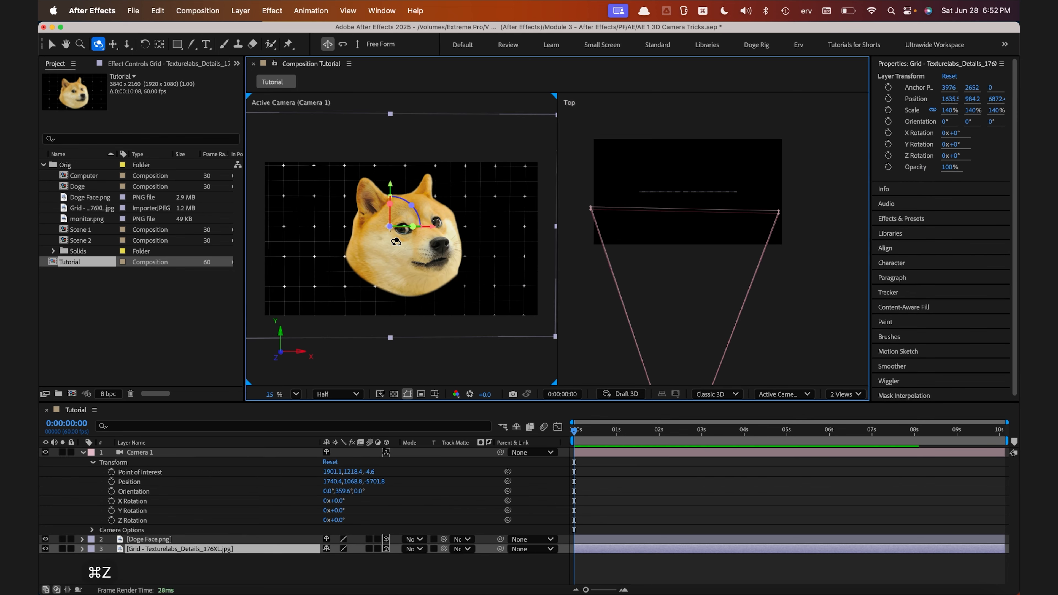
left_click_drag(416, 228, 399, 233)
key("super+z")
key("super+z")
- Choose the Orbit Around Cursor Tool, try an orbit from the grid area beside the dog's face, and undo it
left_click(99, 44)
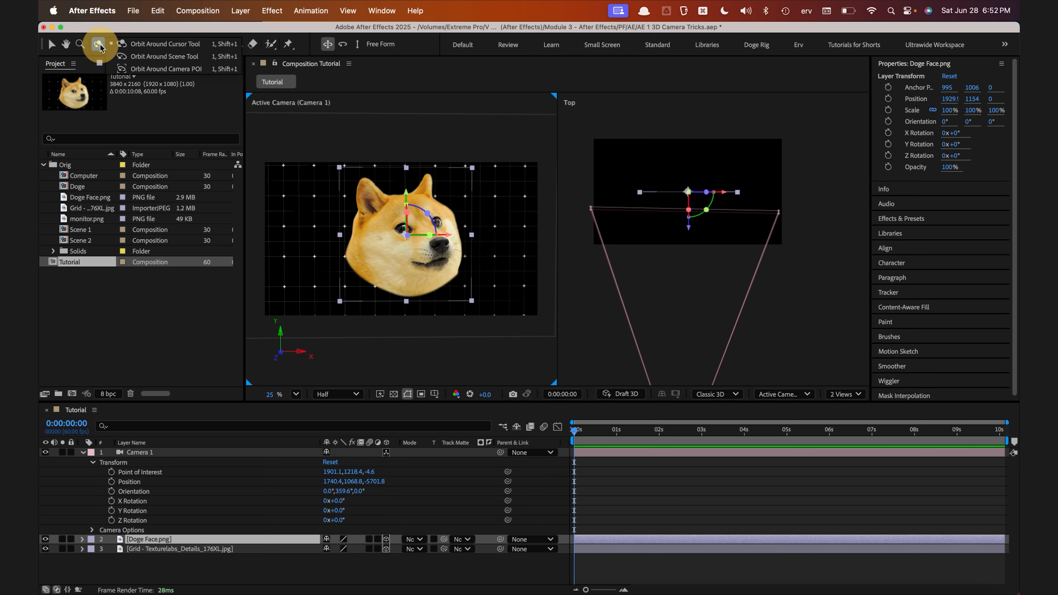
left_click_drag(99, 44, 216, 41)
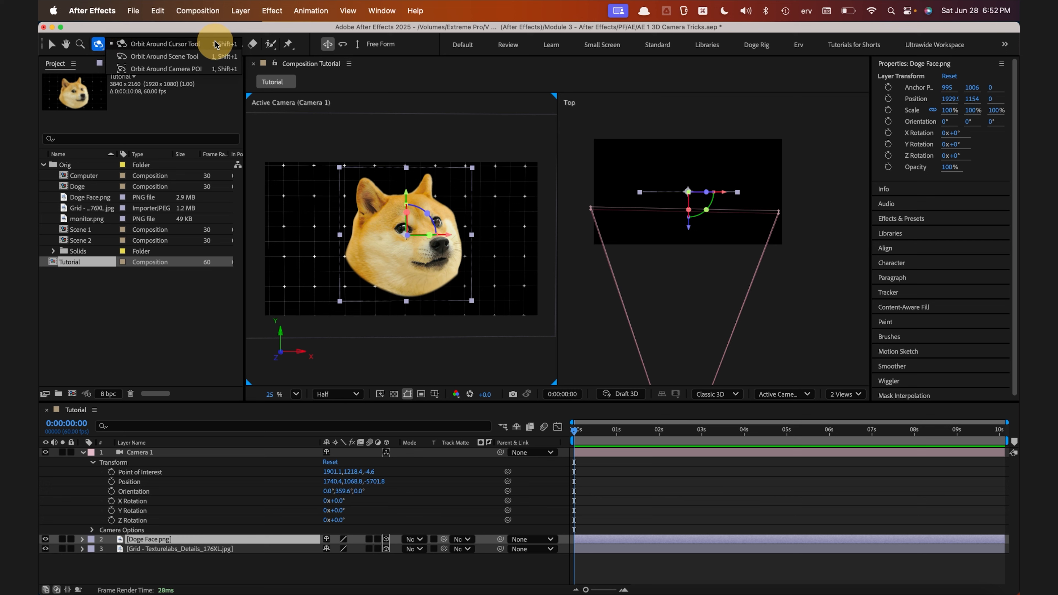
left_click_drag(214, 41, 215, 42)
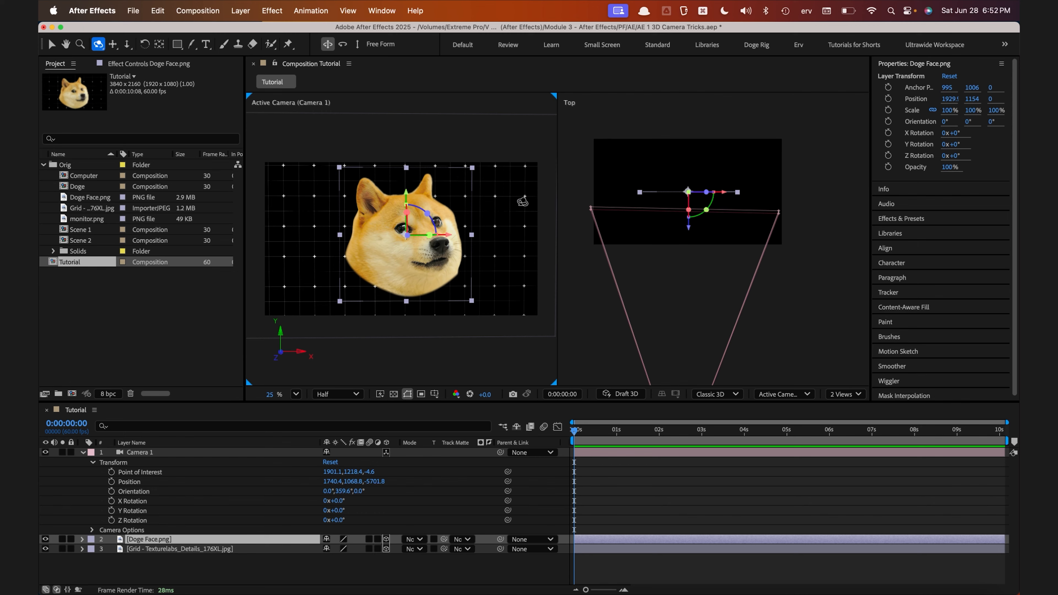
left_click_drag(523, 212, 504, 211)
key("super+z")
- Switch to the Orbit Around Scene Tool, try orbiting the camera in the Active Camera view, and undo it
left_click_drag(98, 44, 191, 60)
mouse_move(478, 211)
left_mouse_down()
mouse_move(420, 260)
mouse_move(484, 205)
left_mouse_up()
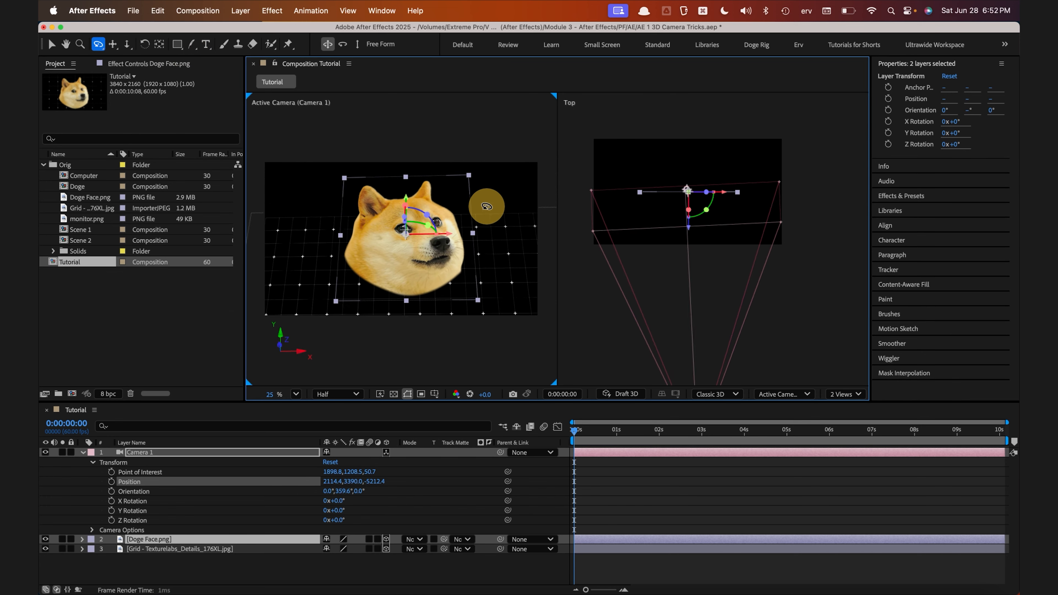
key("super+z")
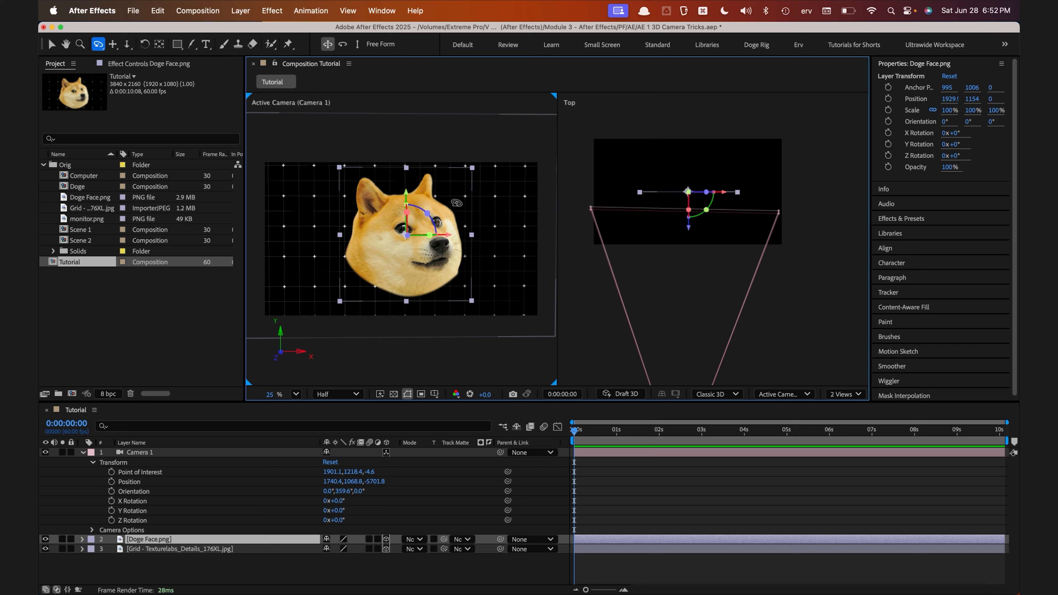
- Try moving the dog face layer sideways and orbiting the camera around the scene, undoing both changes
key("v")
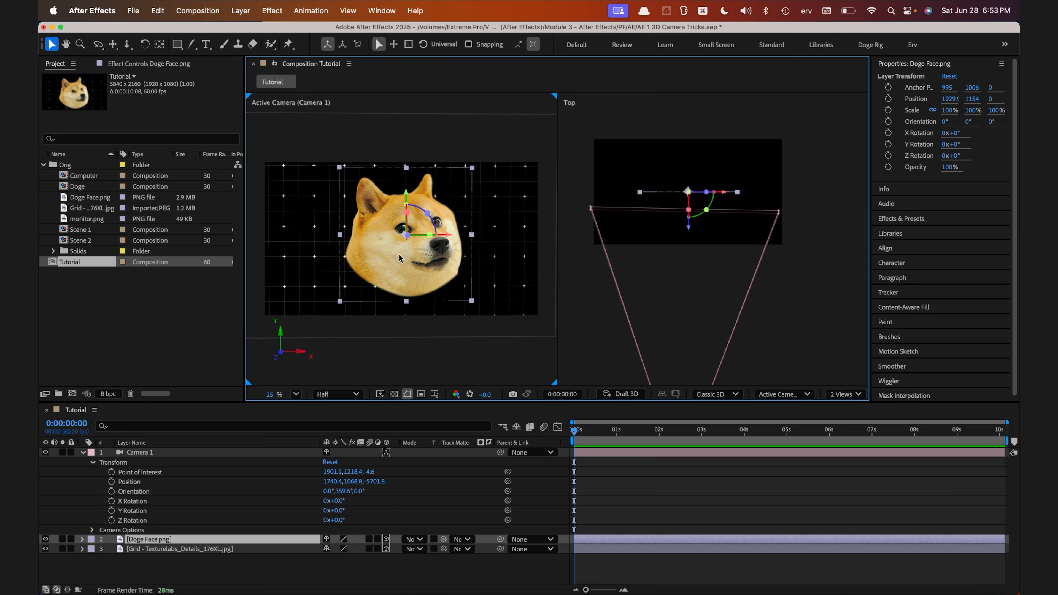
left_click_drag(387, 252, 840, 215)
key("super+z")
key("c")
left_click_drag(419, 225, 454, 221)
key("super+z")
- Select the grid layer and try the Orbit Around Camera POI Tool from different spots in the Active Camera view, undoing each orbit
left_click_drag(100, 45, 189, 73)
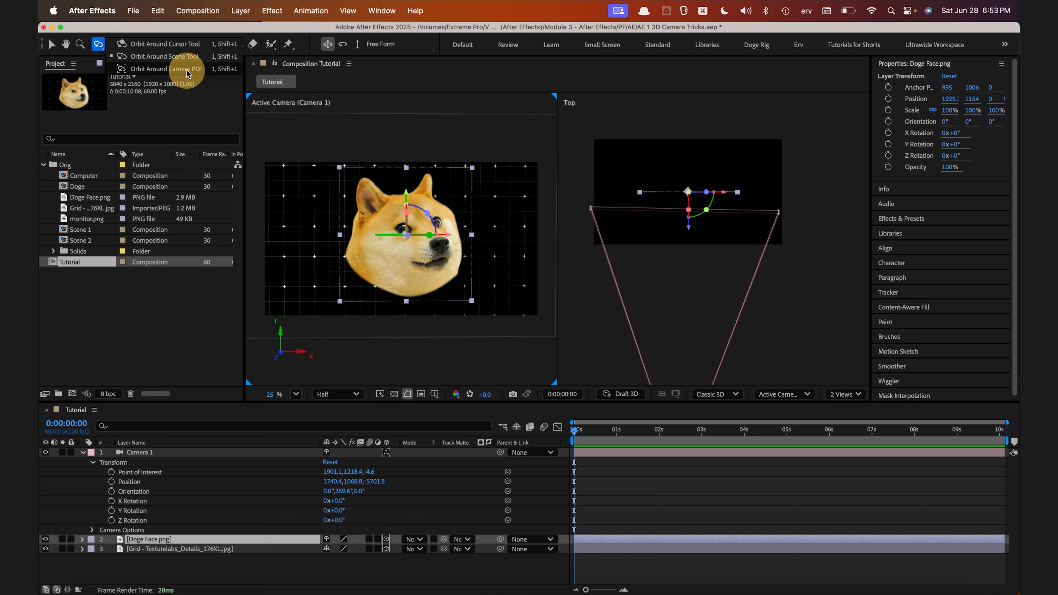
left_click_drag(187, 74, 186, 73)
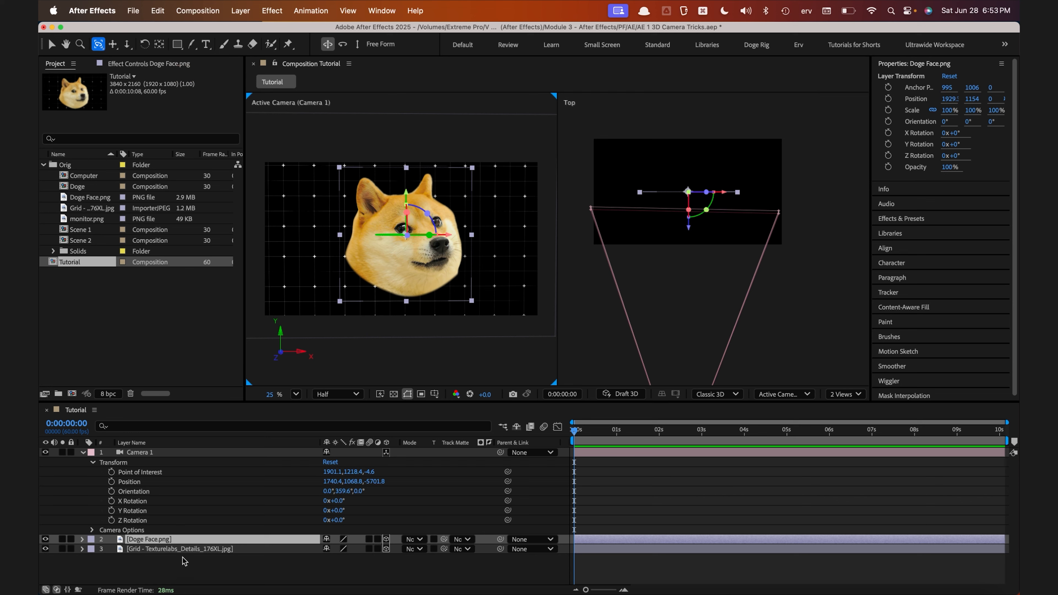
left_click(180, 549)
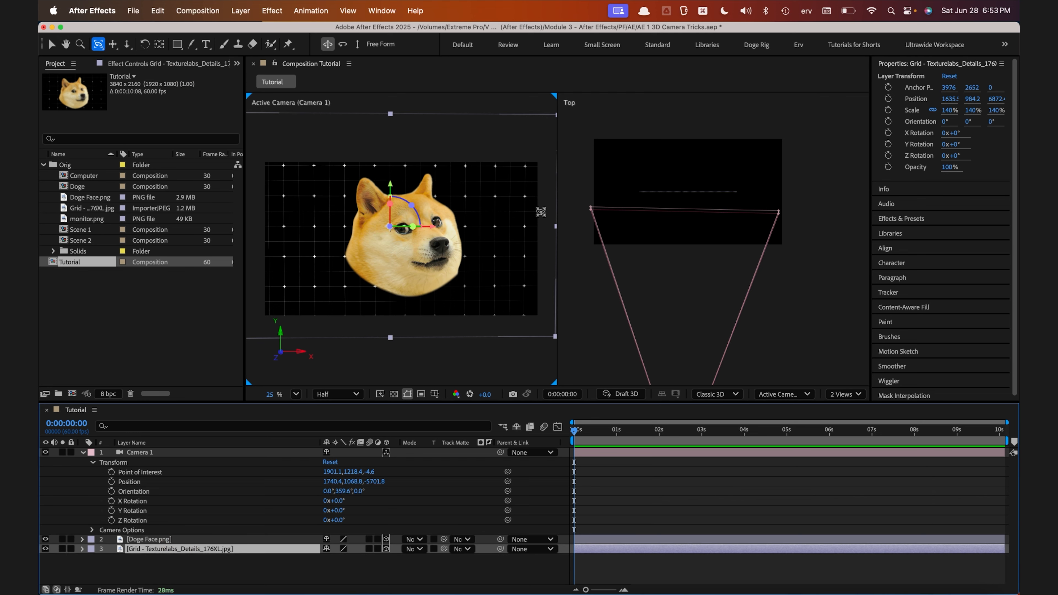
left_click_drag(523, 195, 460, 196)
key("super+z")
key("super+z")
left_click_drag(288, 268, 334, 262)
key("super+z")
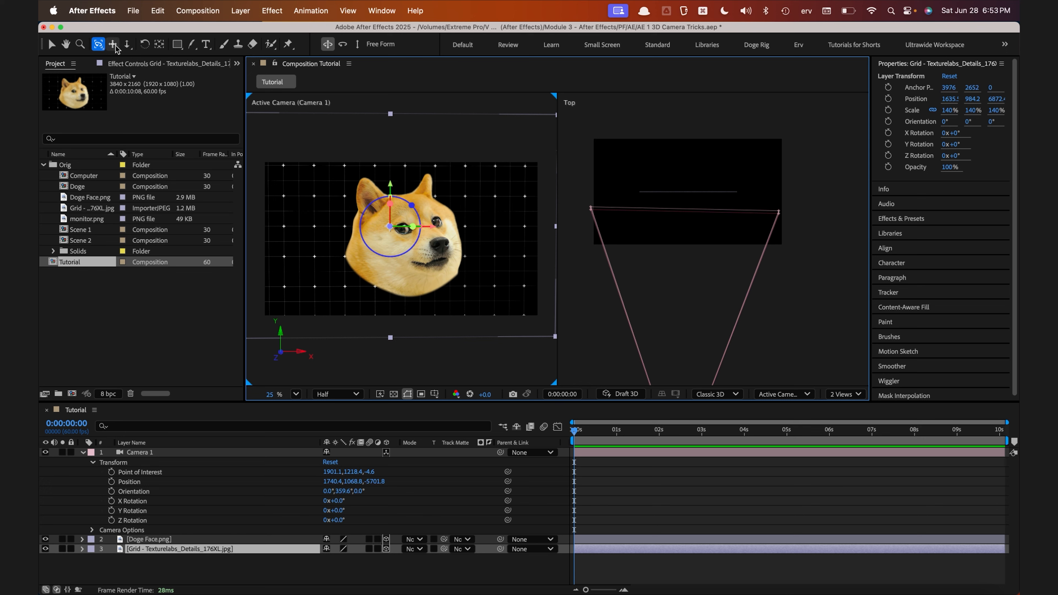
- Try dollying the camera with the Dolly to Camera POI Tool, undo the move, and review the Dolly tool variants
left_click_drag(111, 45, 179, 69)
right_click(416, 226)
left_click(411, 203)
left_click_drag(408, 252, 425, 290)
key("super+z")
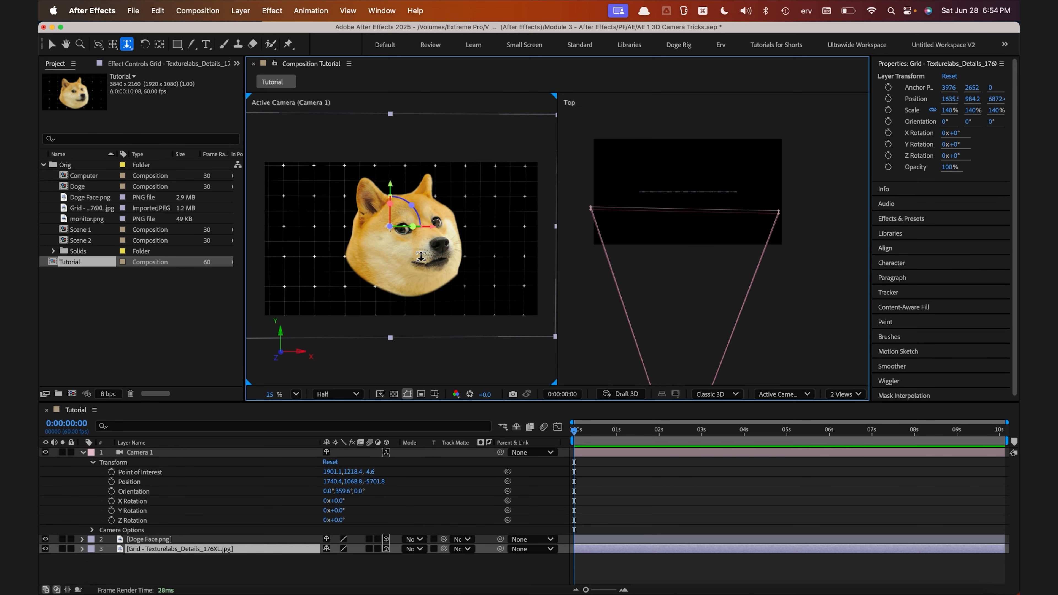
left_click_drag(125, 47, 179, 69)
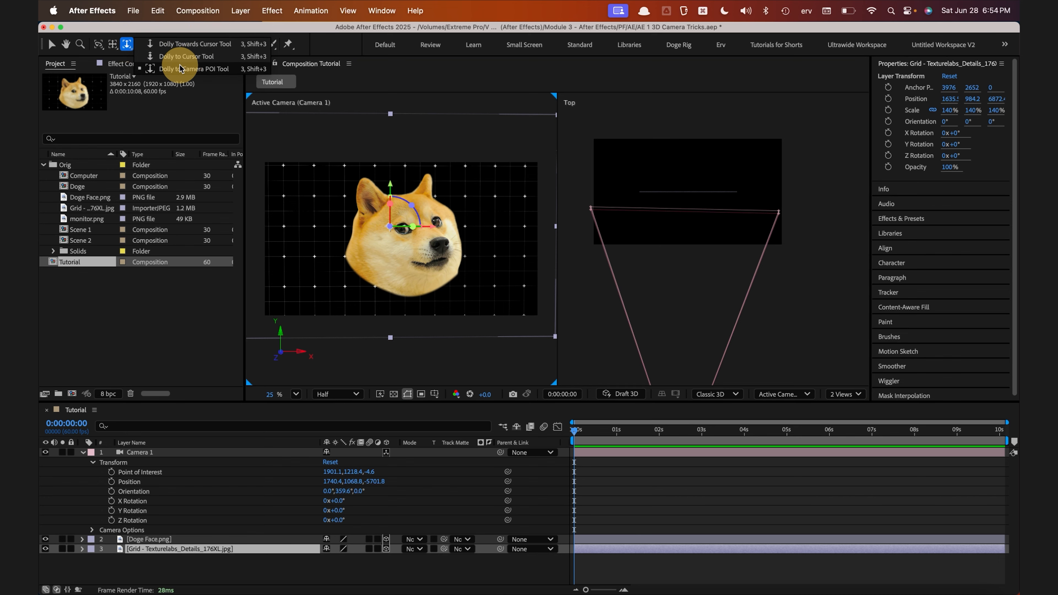